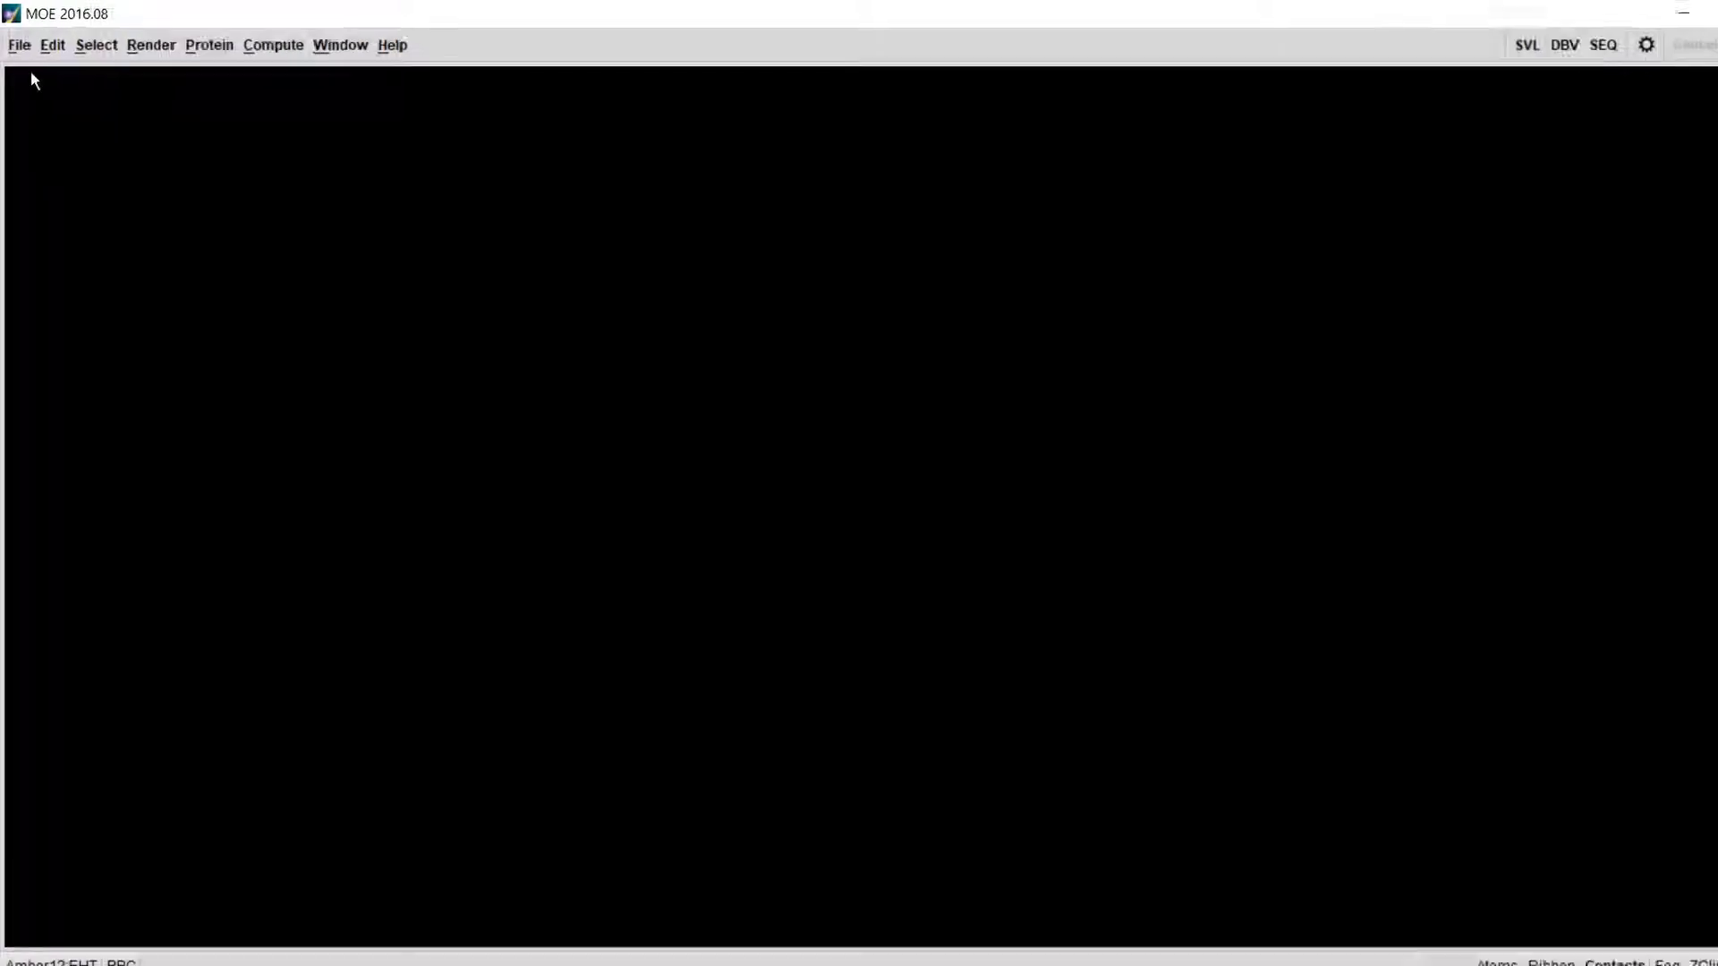
# Open the File > Open dialog to browse the lecture-4 folder's PDB, MOL, SDF and MDB files.
pyautogui.click(18, 42)
pyautogui.click(78, 287)
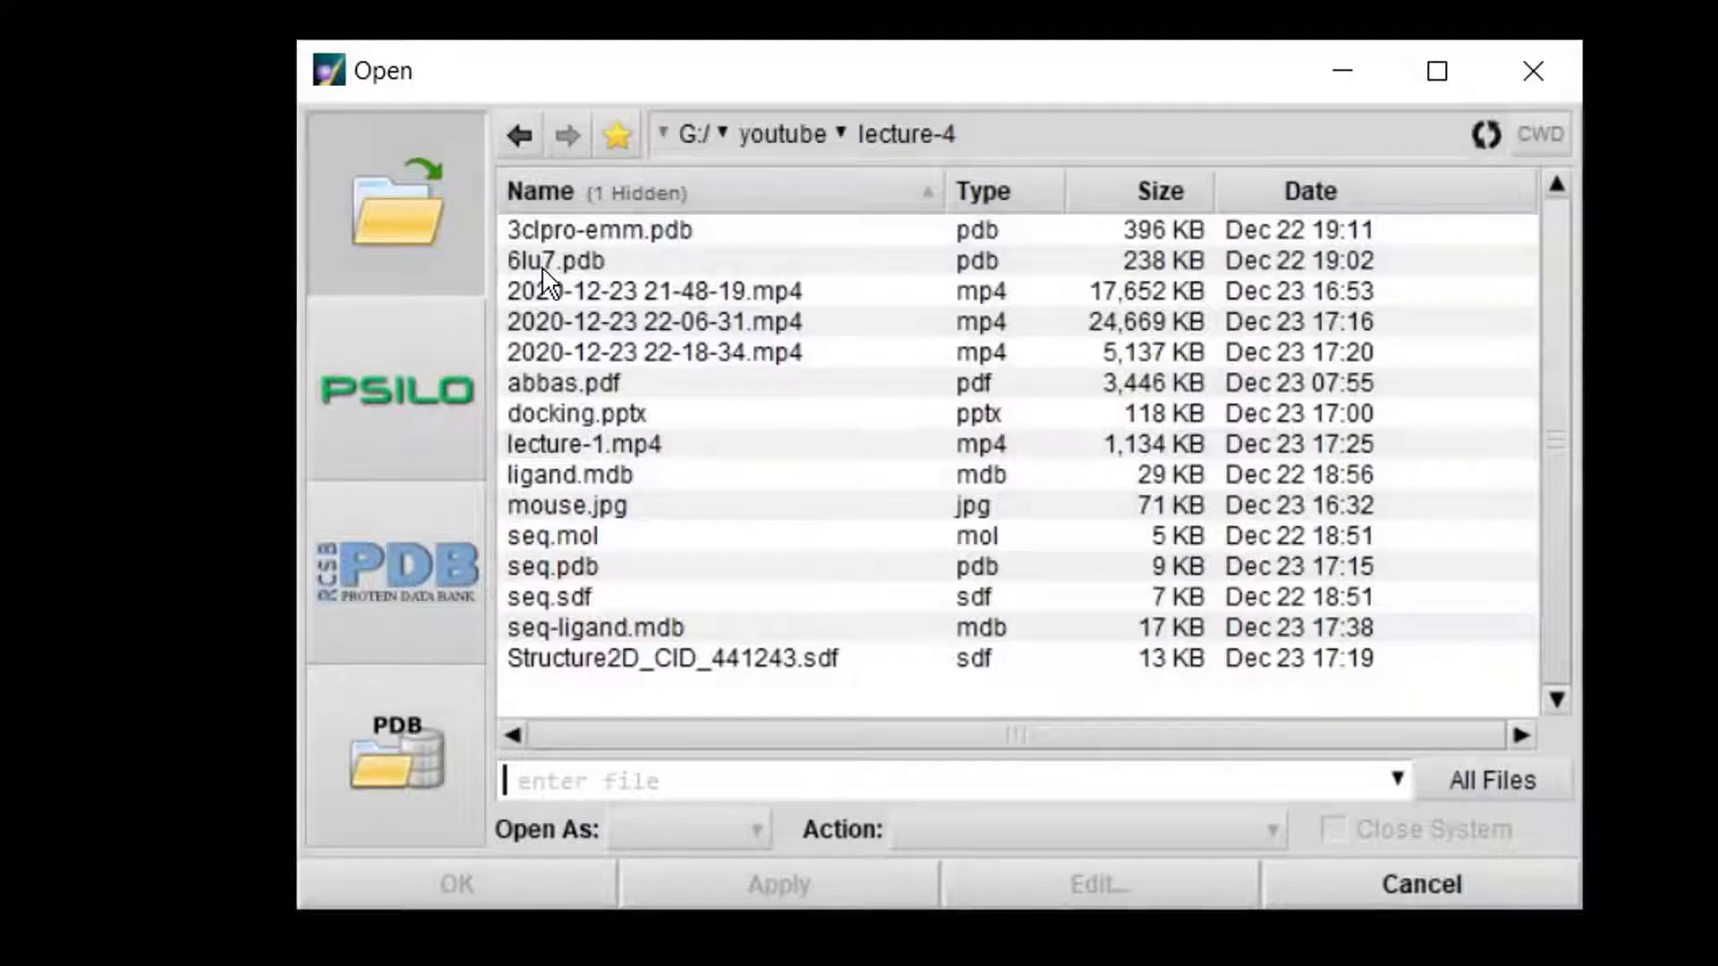
# Load 6lu7.pdb with the default PDB loading options.
pyautogui.click(541, 262)
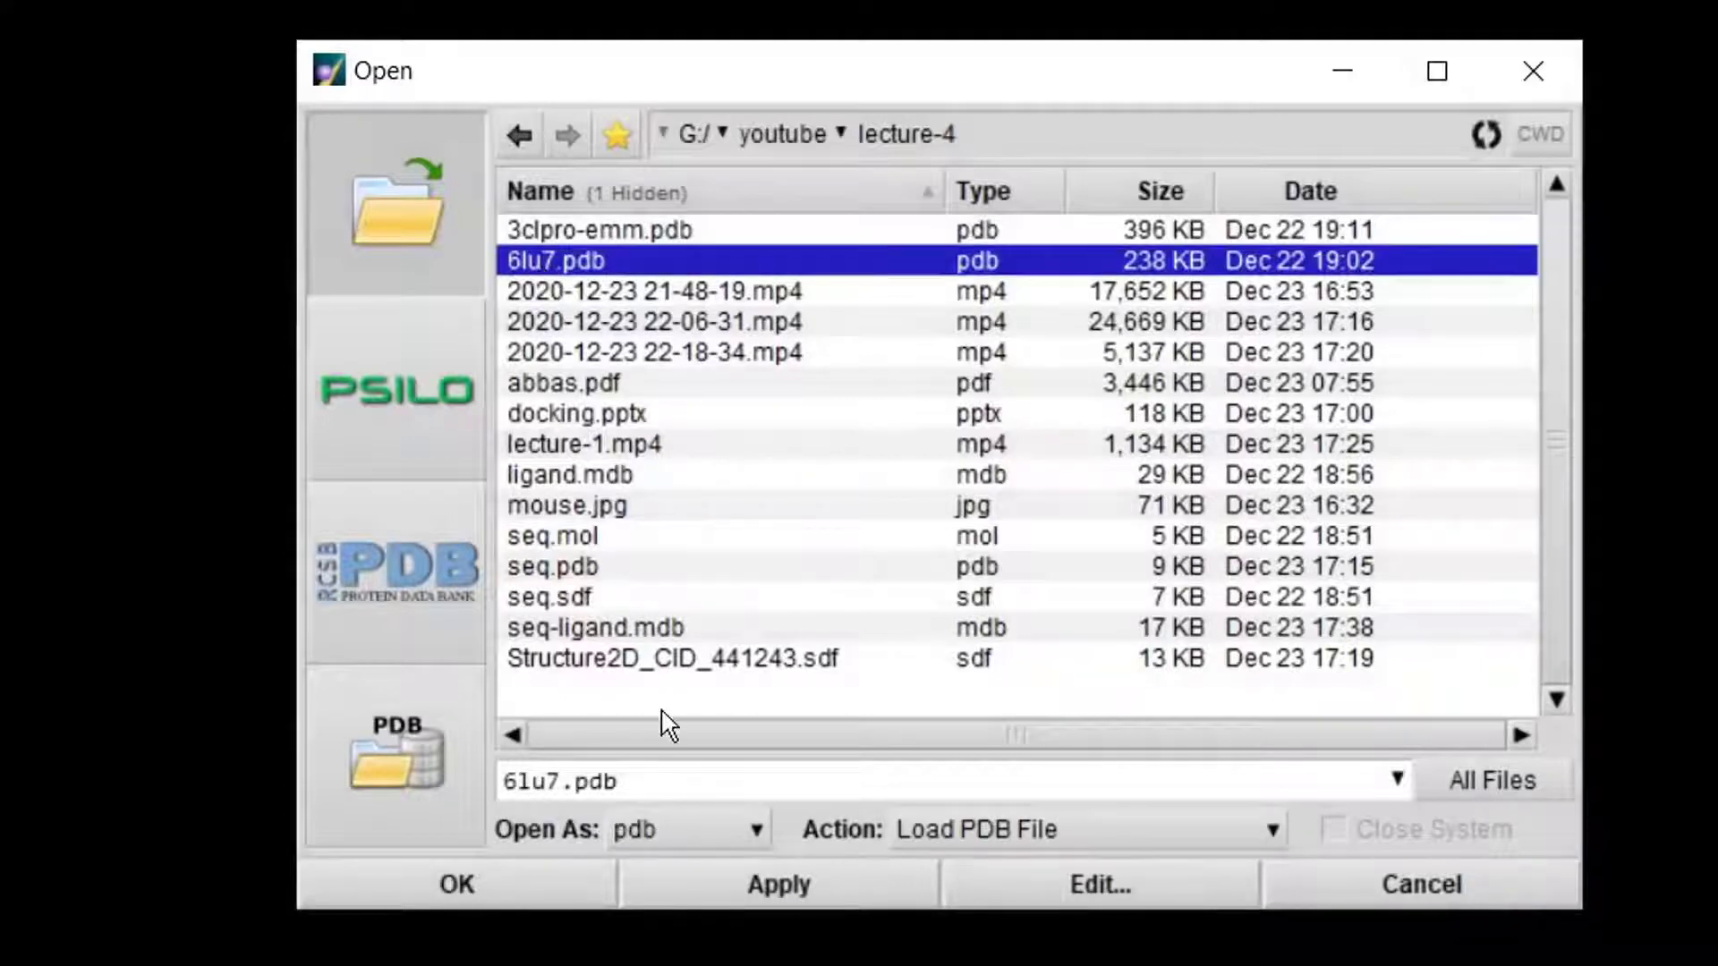
pyautogui.click(537, 886)
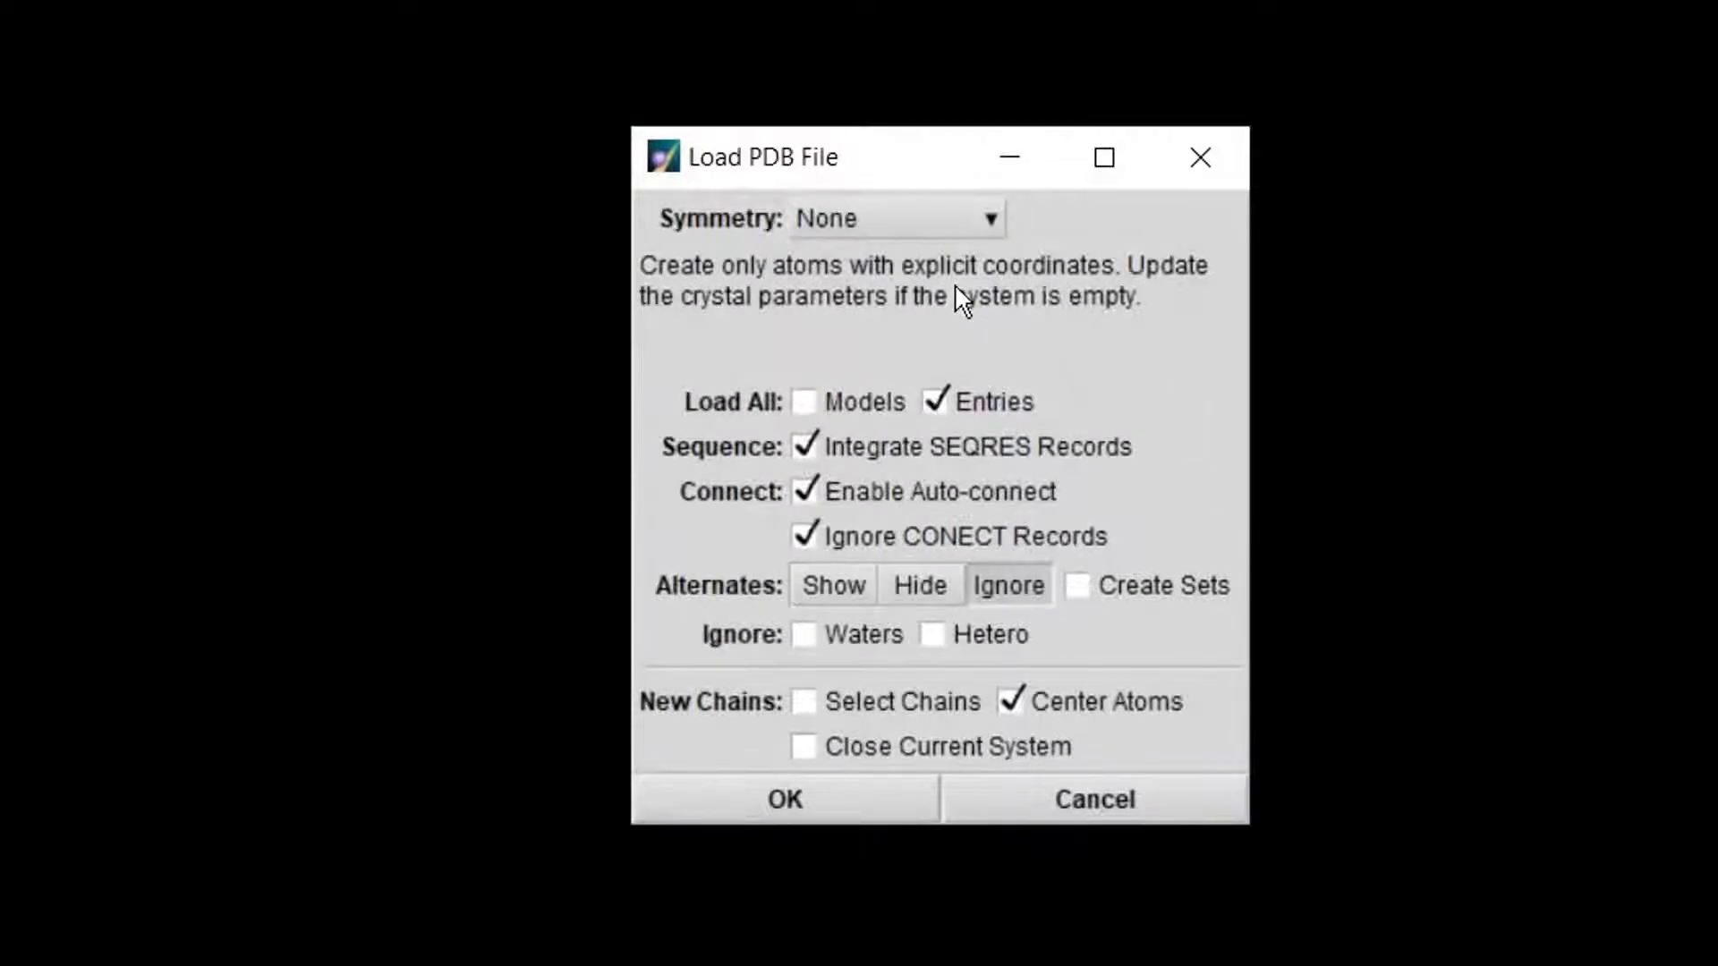
pyautogui.click(788, 810)
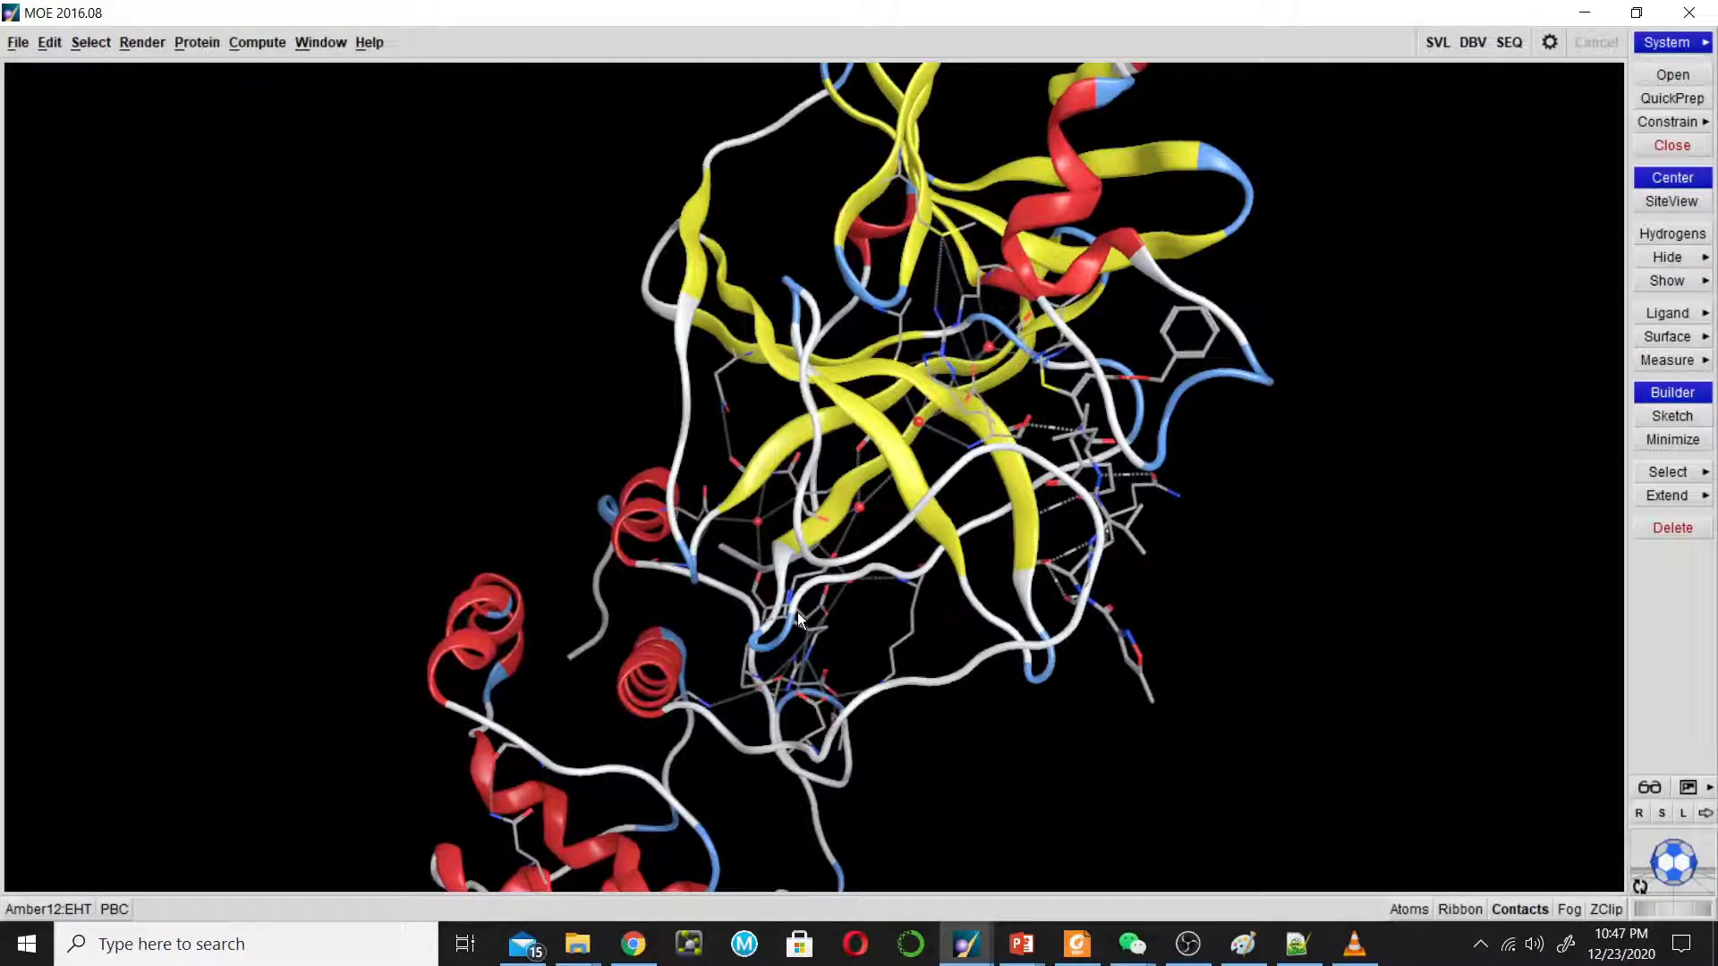
pyautogui.scroll(-5, 846, 519)
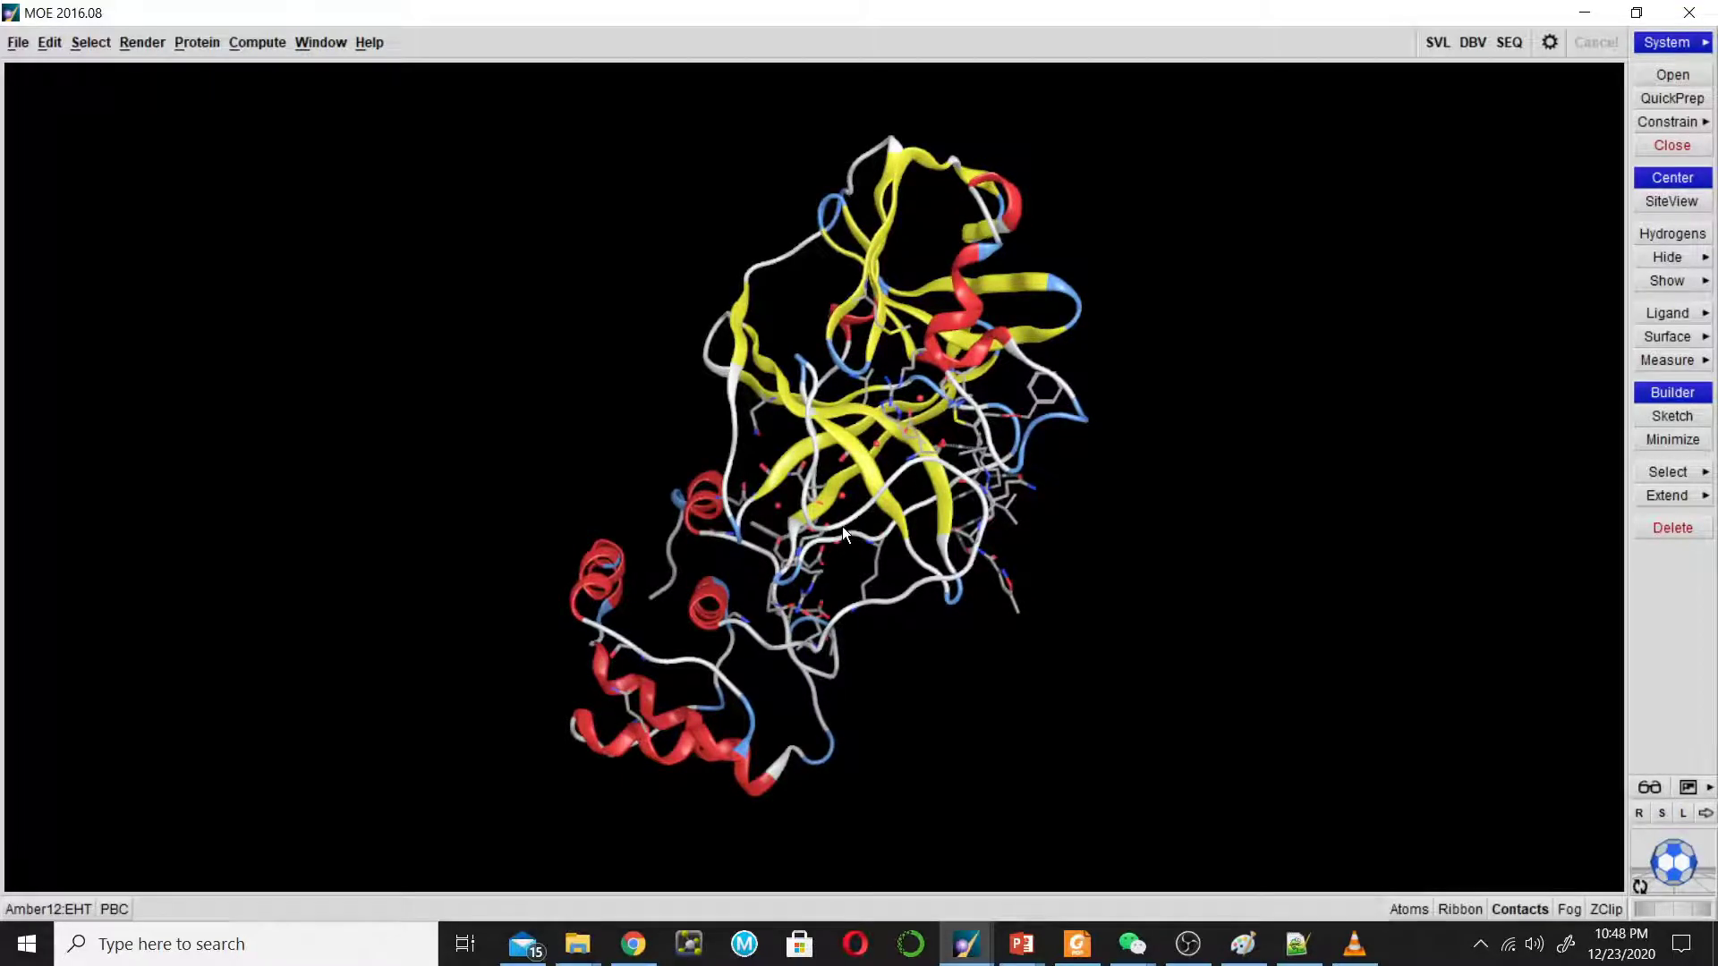
pyautogui.scroll(-3, 841, 526)
pyautogui.scroll(3, 841, 526)
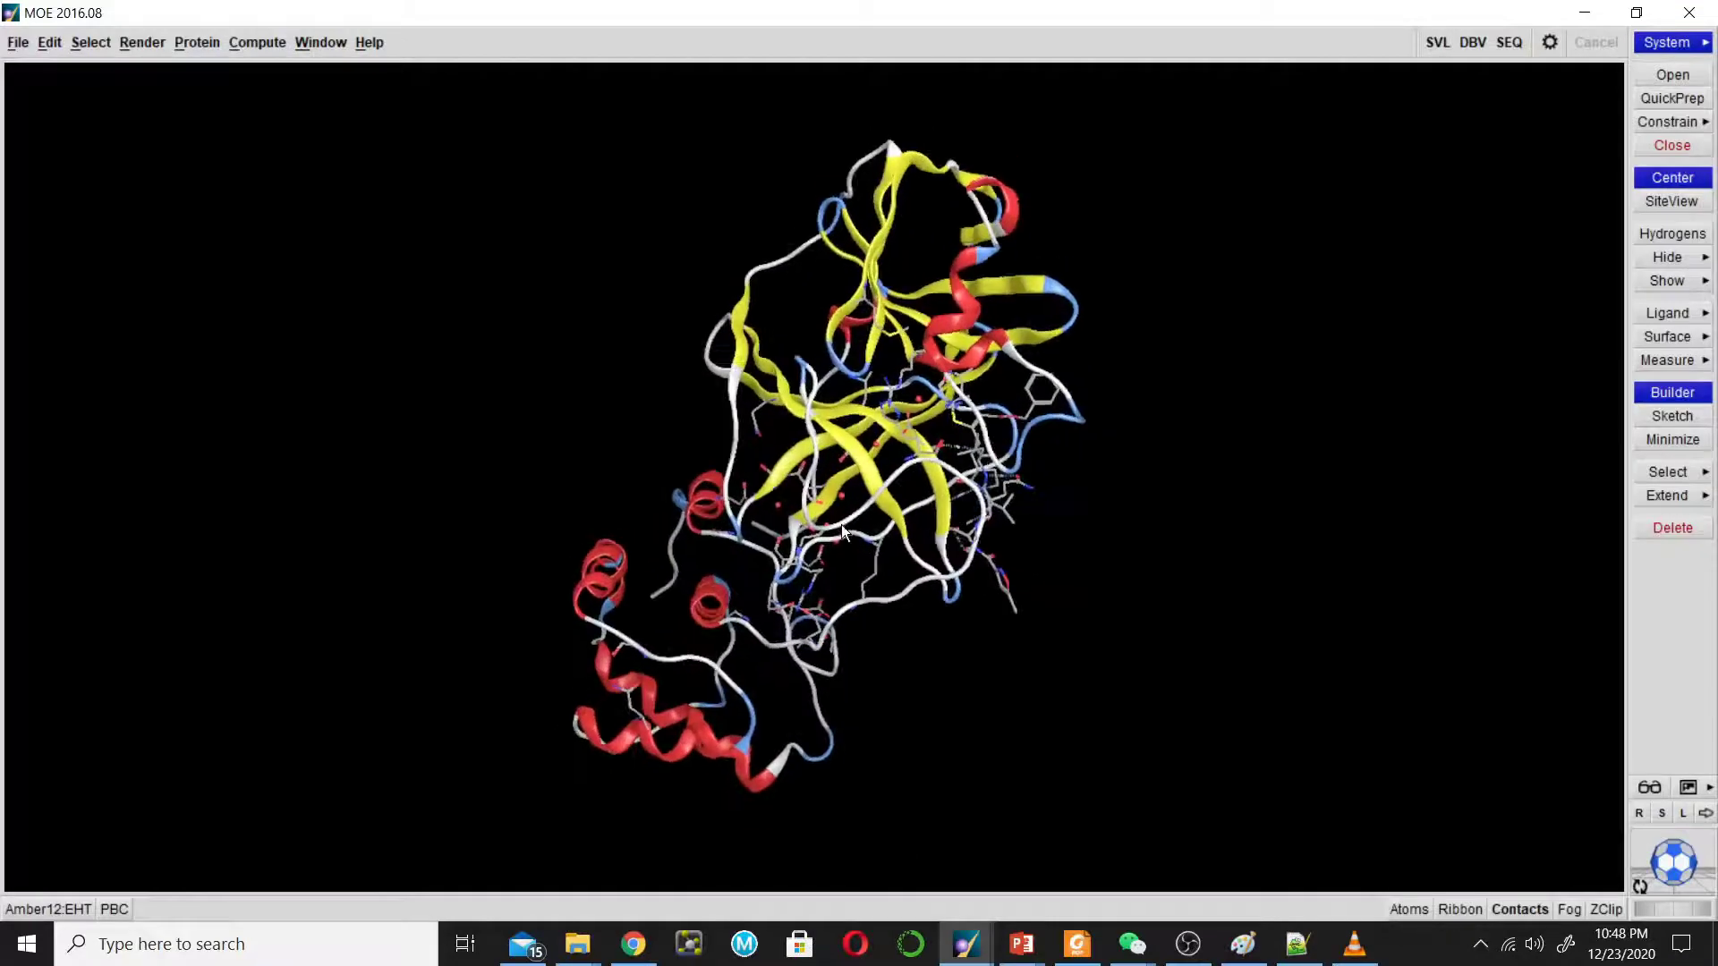
pyautogui.scroll(-3, 841, 527)
pyautogui.scroll(5, 841, 526)
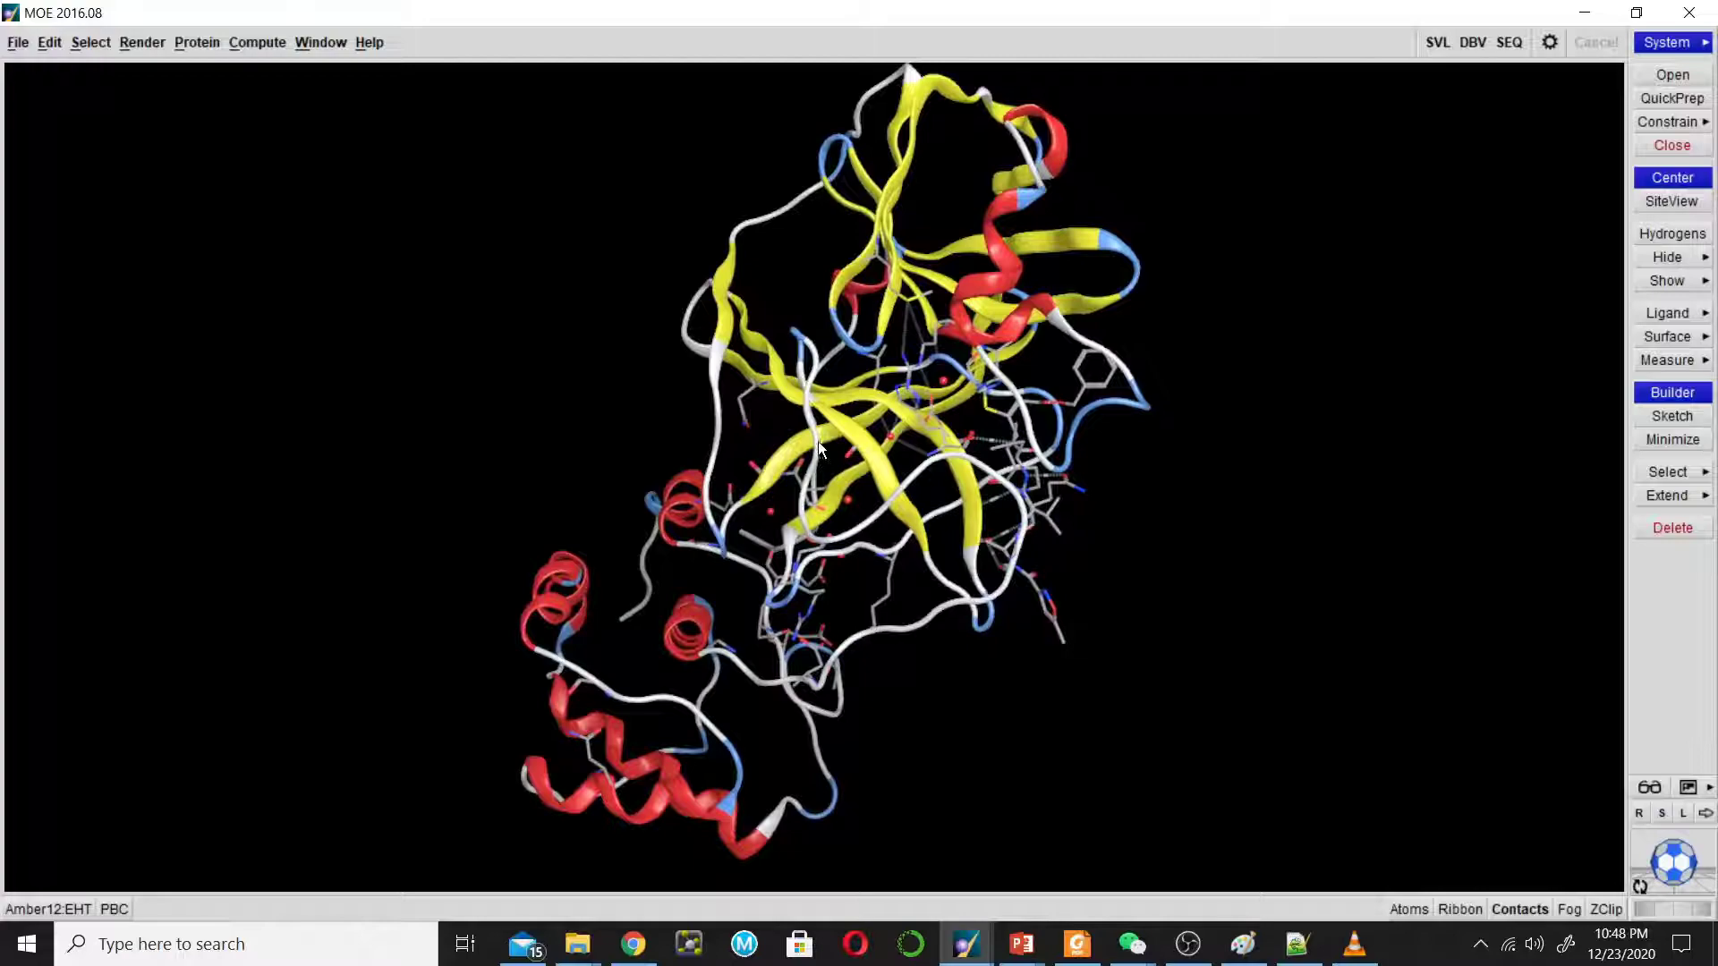
pyautogui.moveTo(841, 453); pyautogui.dragTo(786, 483, button='middle')
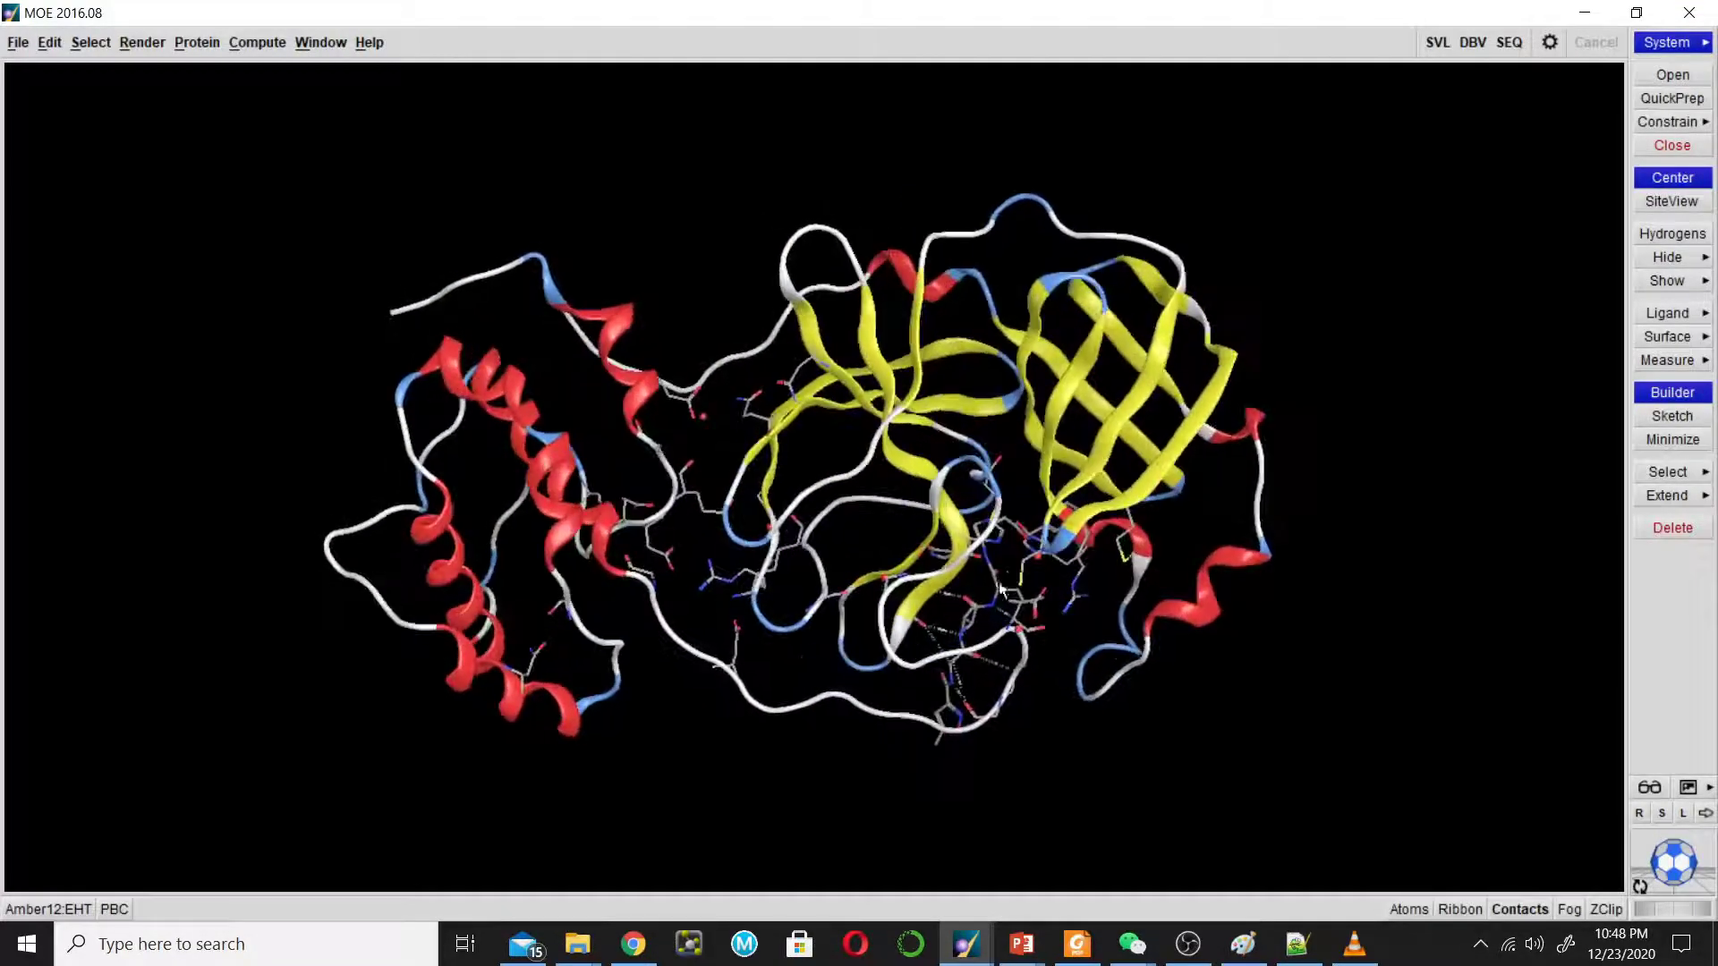
pyautogui.scroll(2, 786, 484)
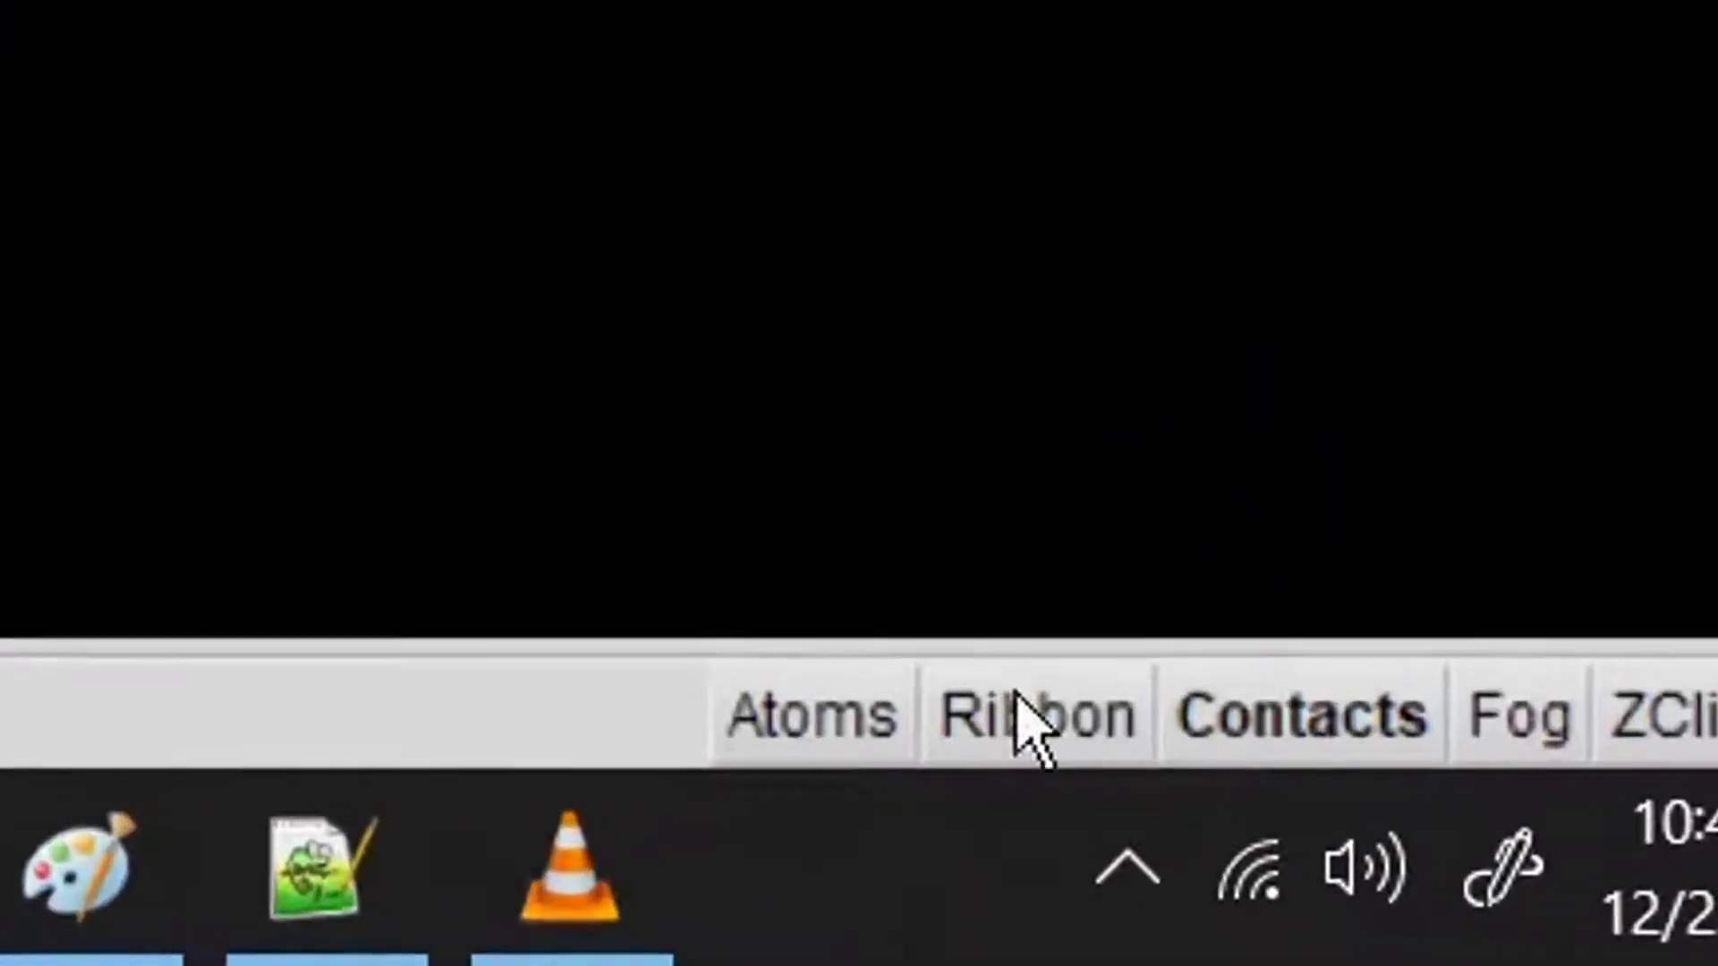
# Try alternative ribbon drawing styles in the Ribbon panel, ending on the original ribbon style.
pyautogui.click(1453, 913)
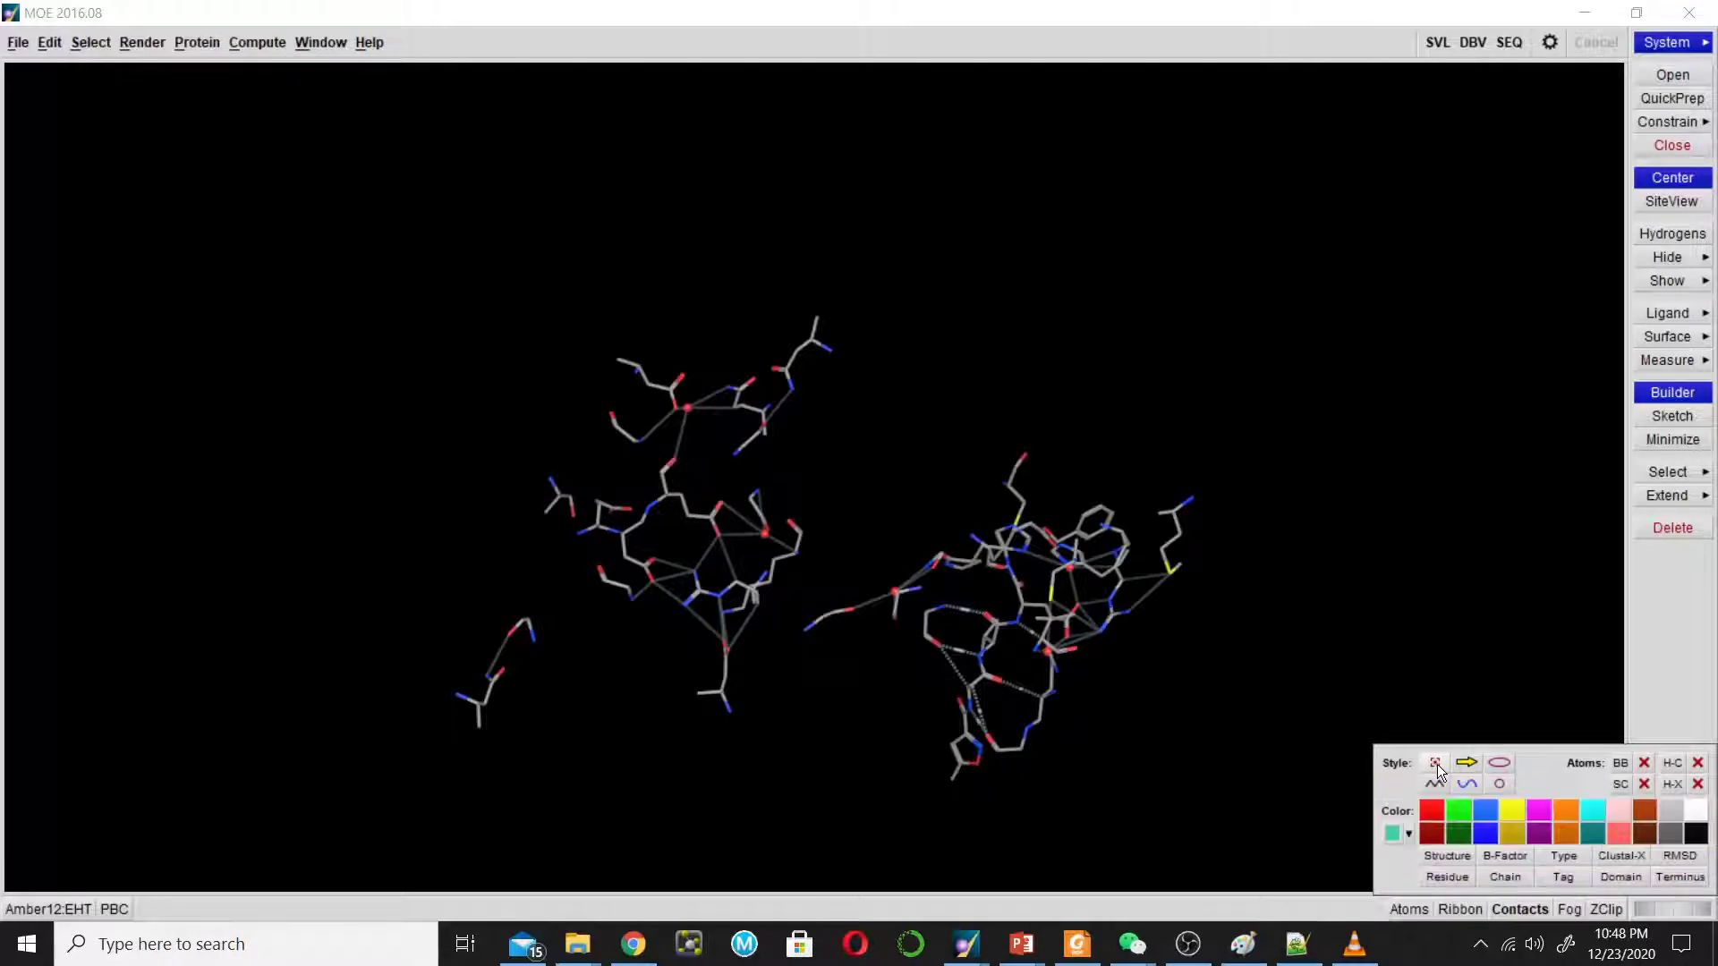
pyautogui.click(1465, 763)
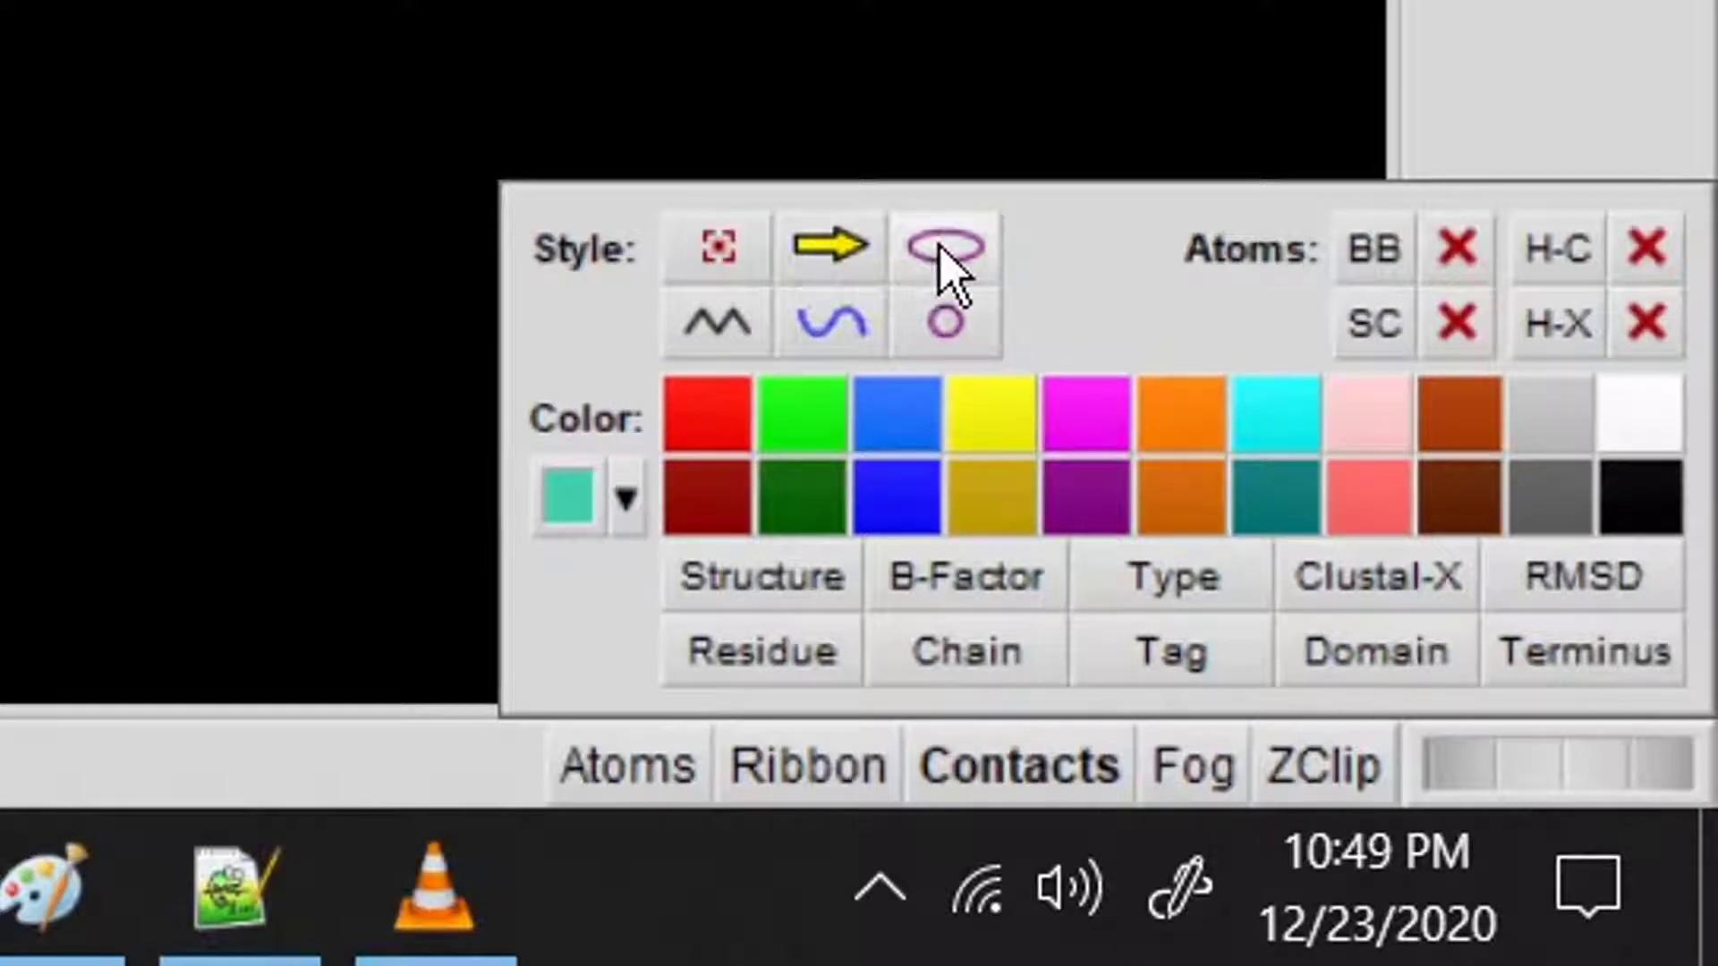
pyautogui.click(918, 228)
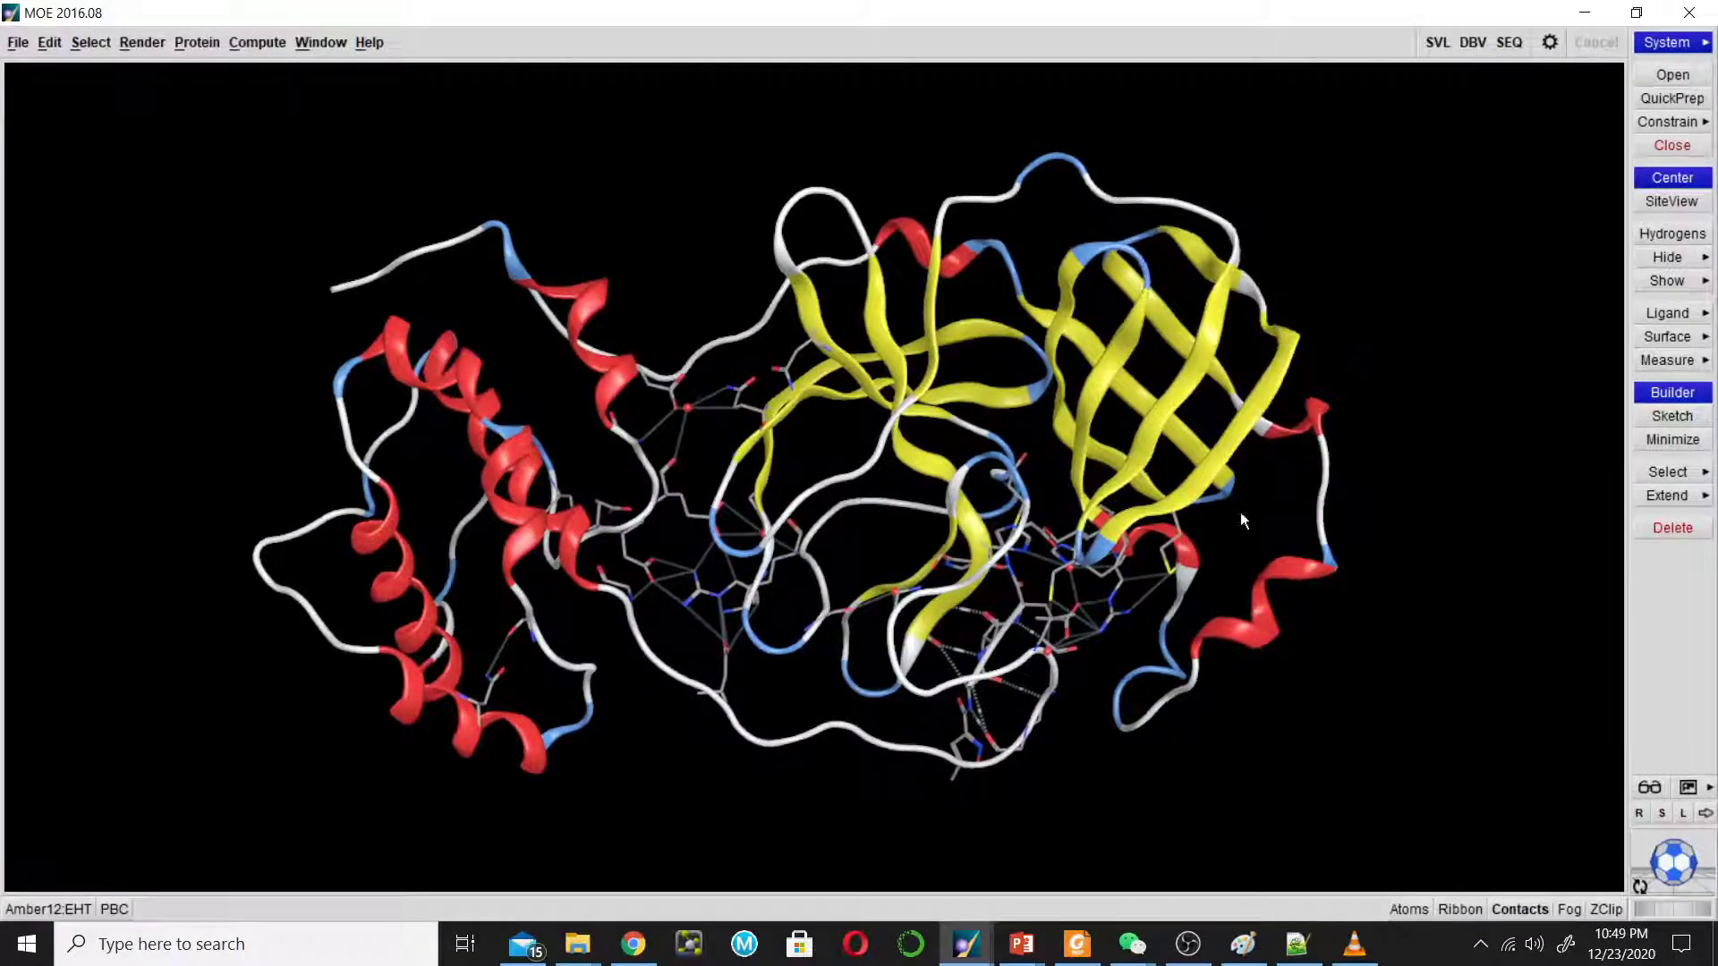
pyautogui.click(1453, 910)
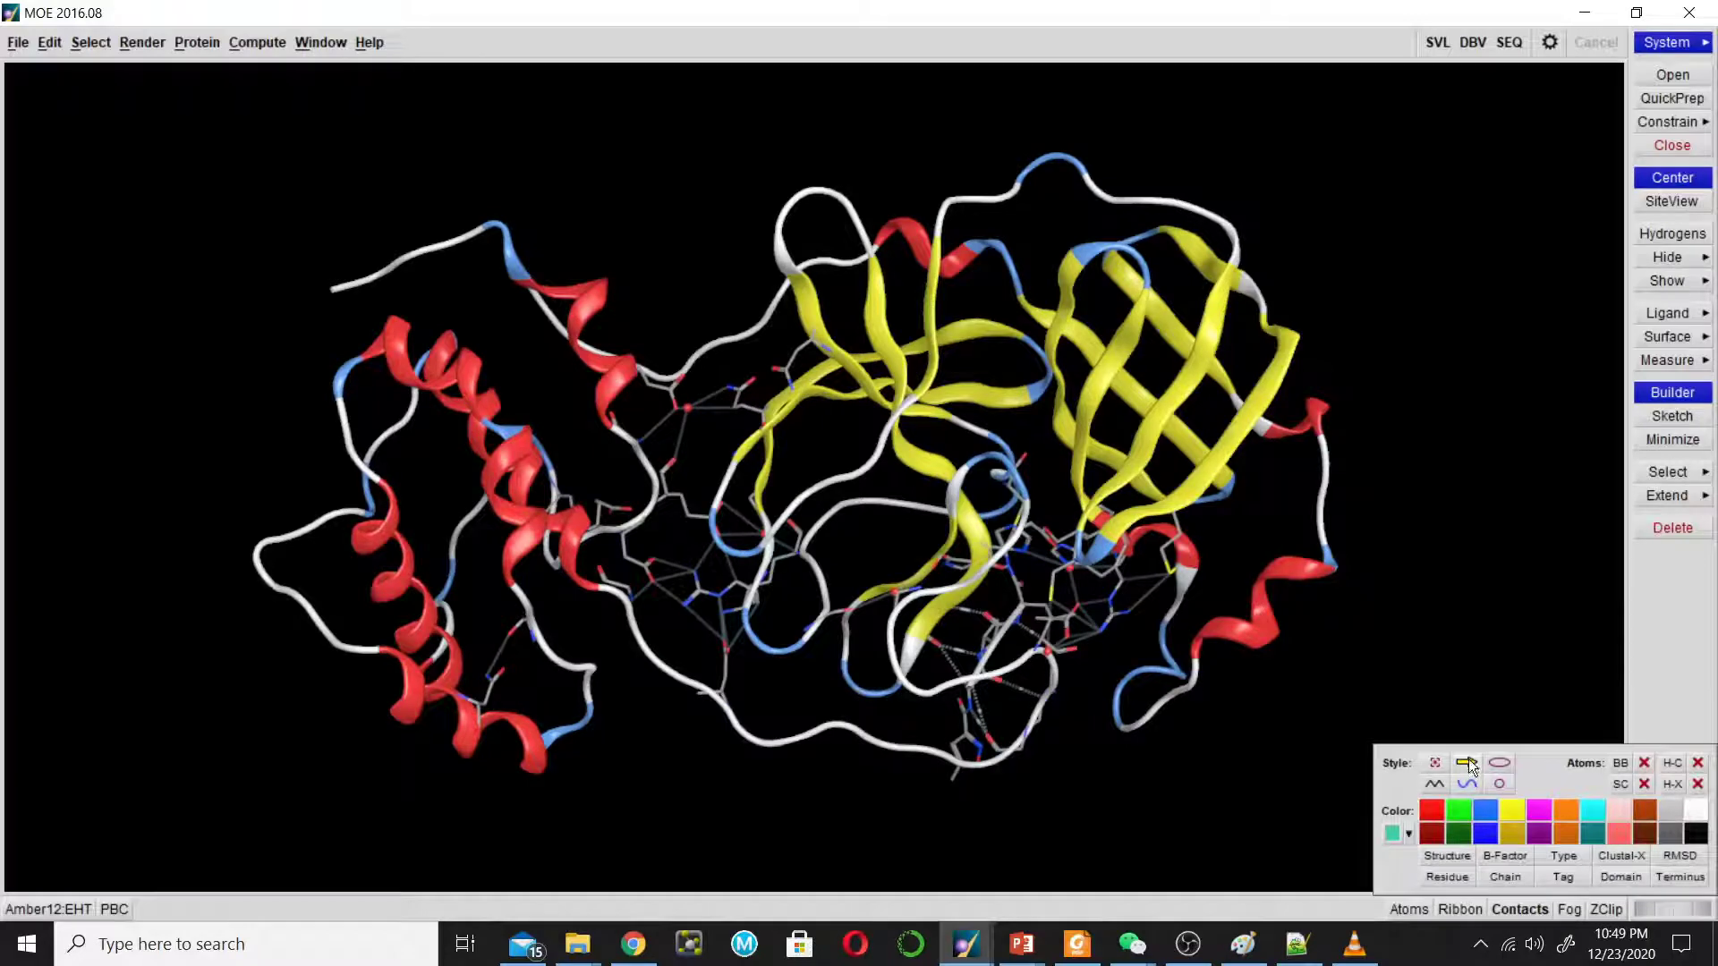
pyautogui.click(1468, 782)
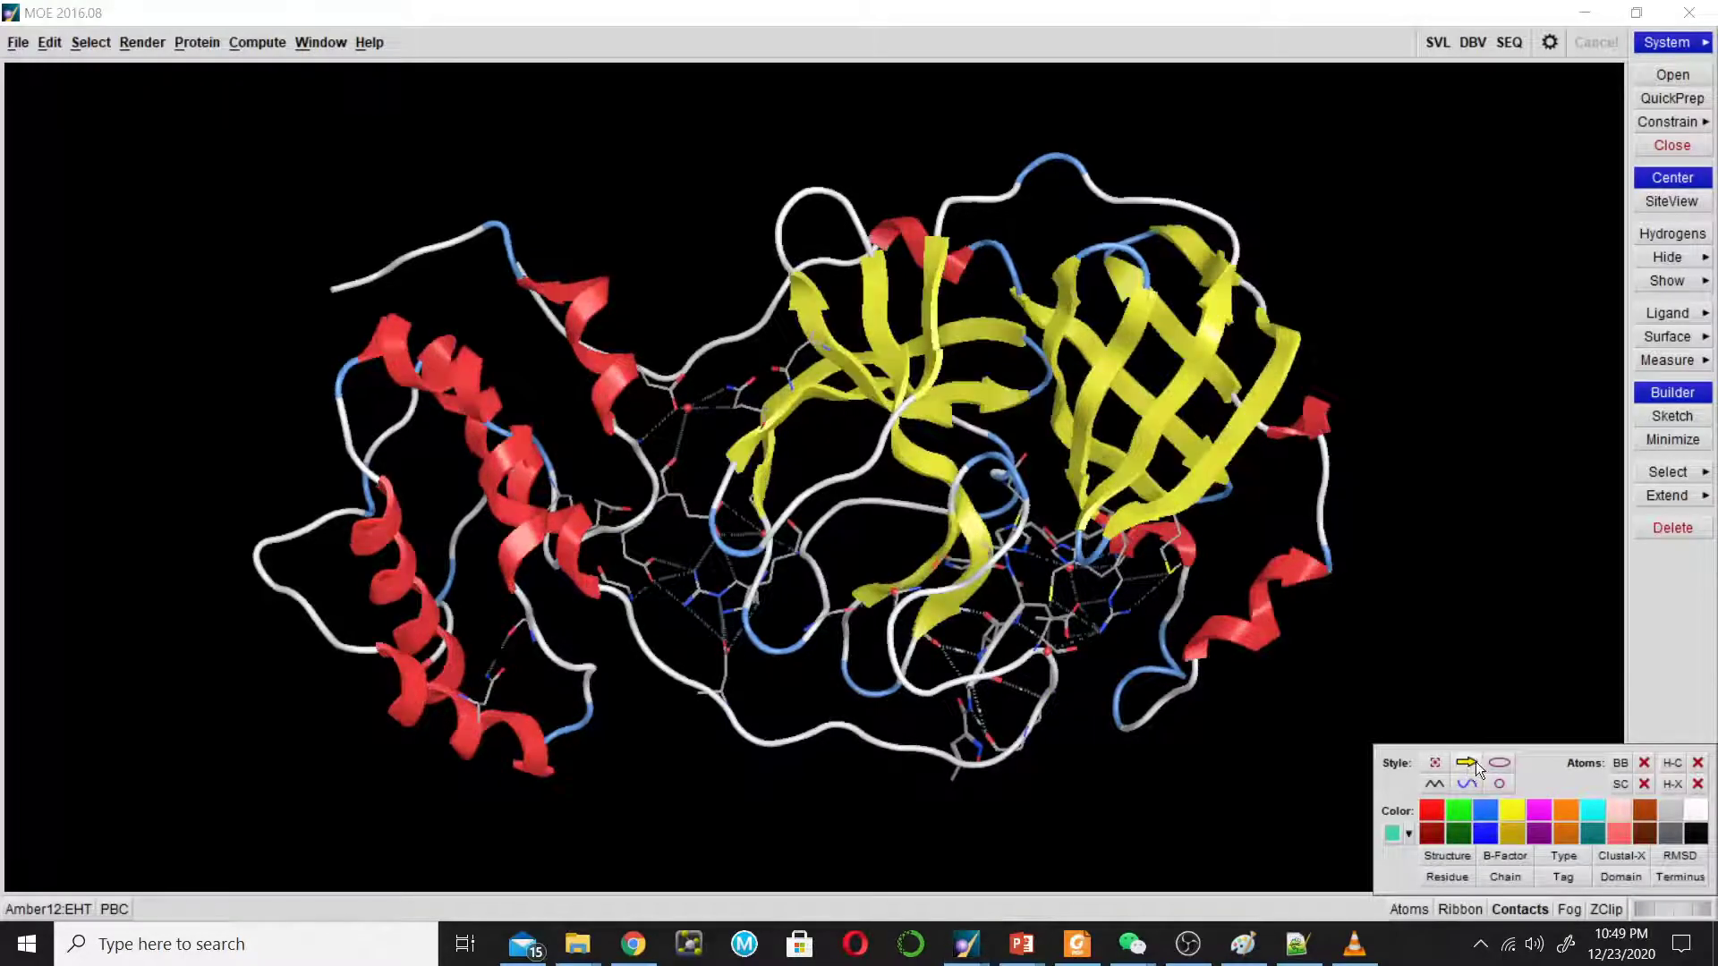
pyautogui.click(1465, 766)
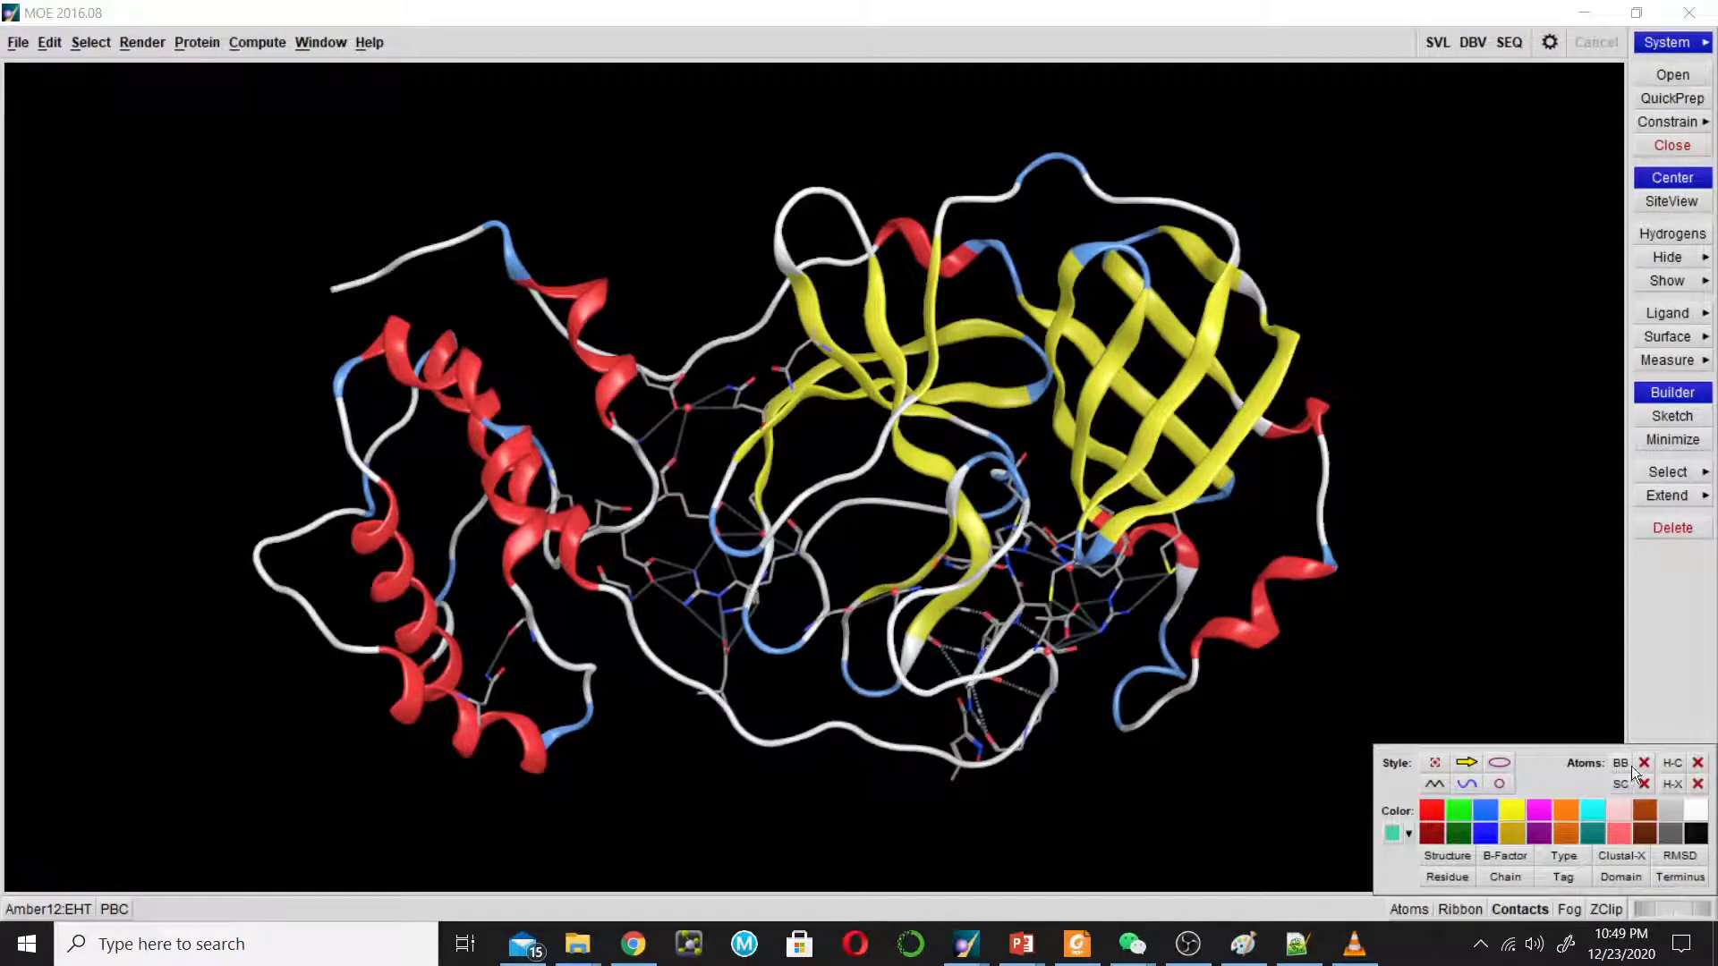
# Hide the backbone (BB) and side-chain (SC) atoms, then rotate to check the cleaner view.
pyautogui.click(1645, 766)
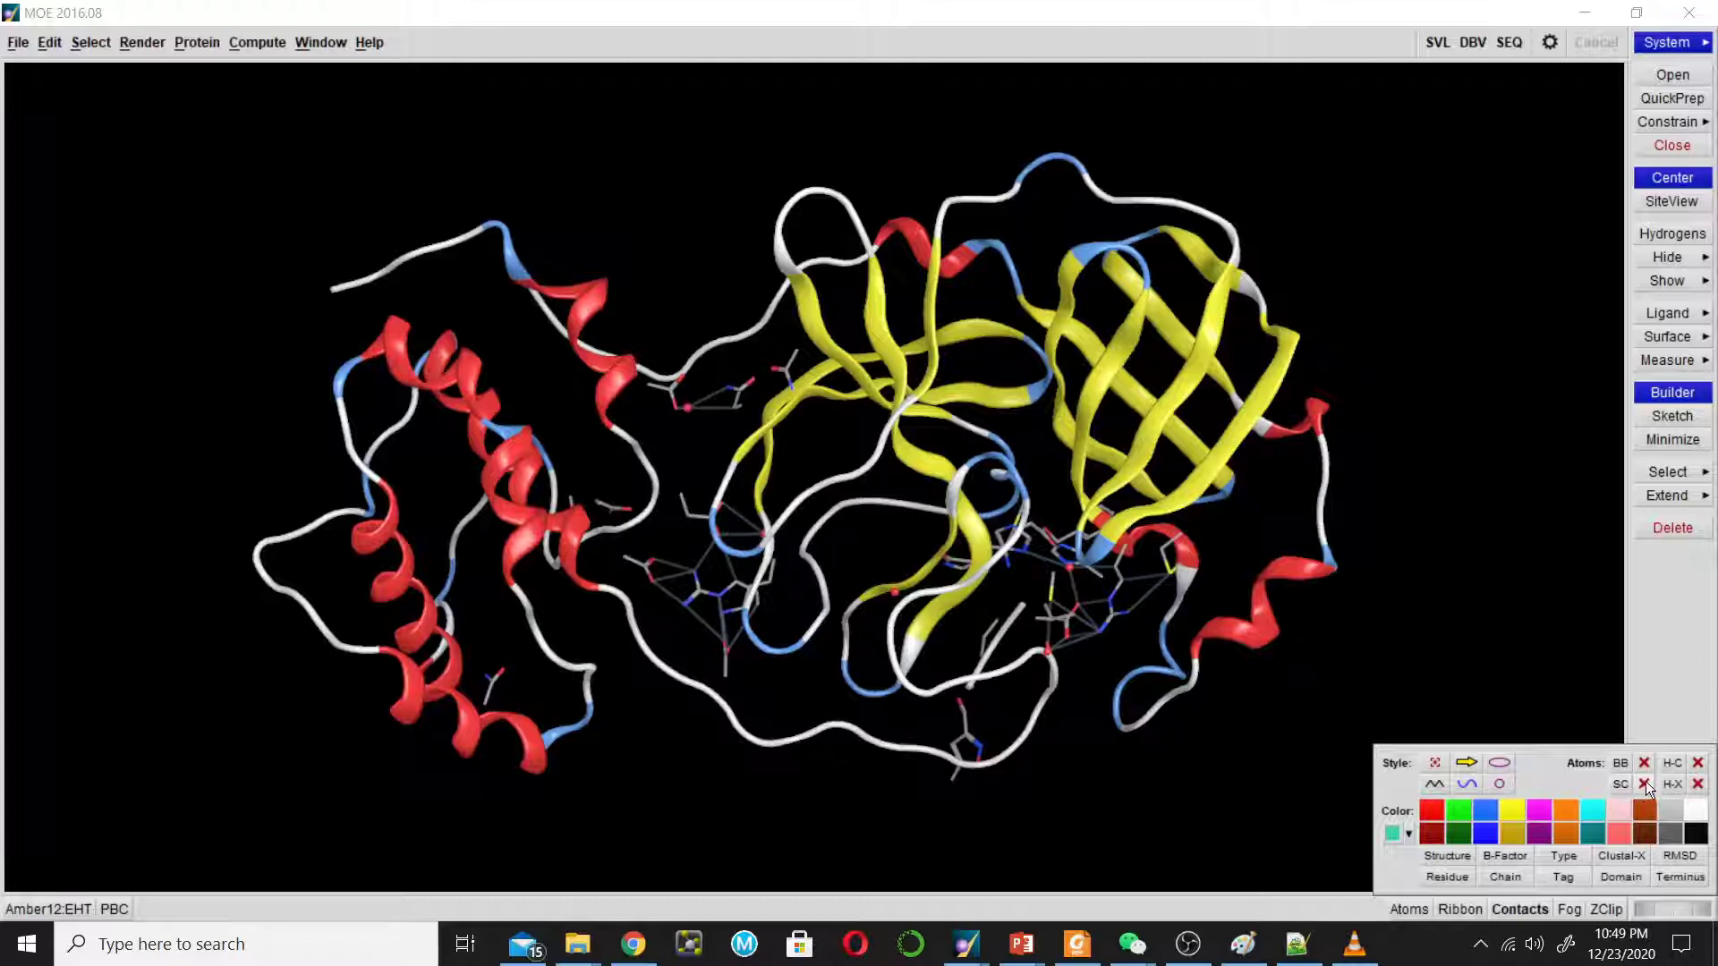
pyautogui.click(1646, 781)
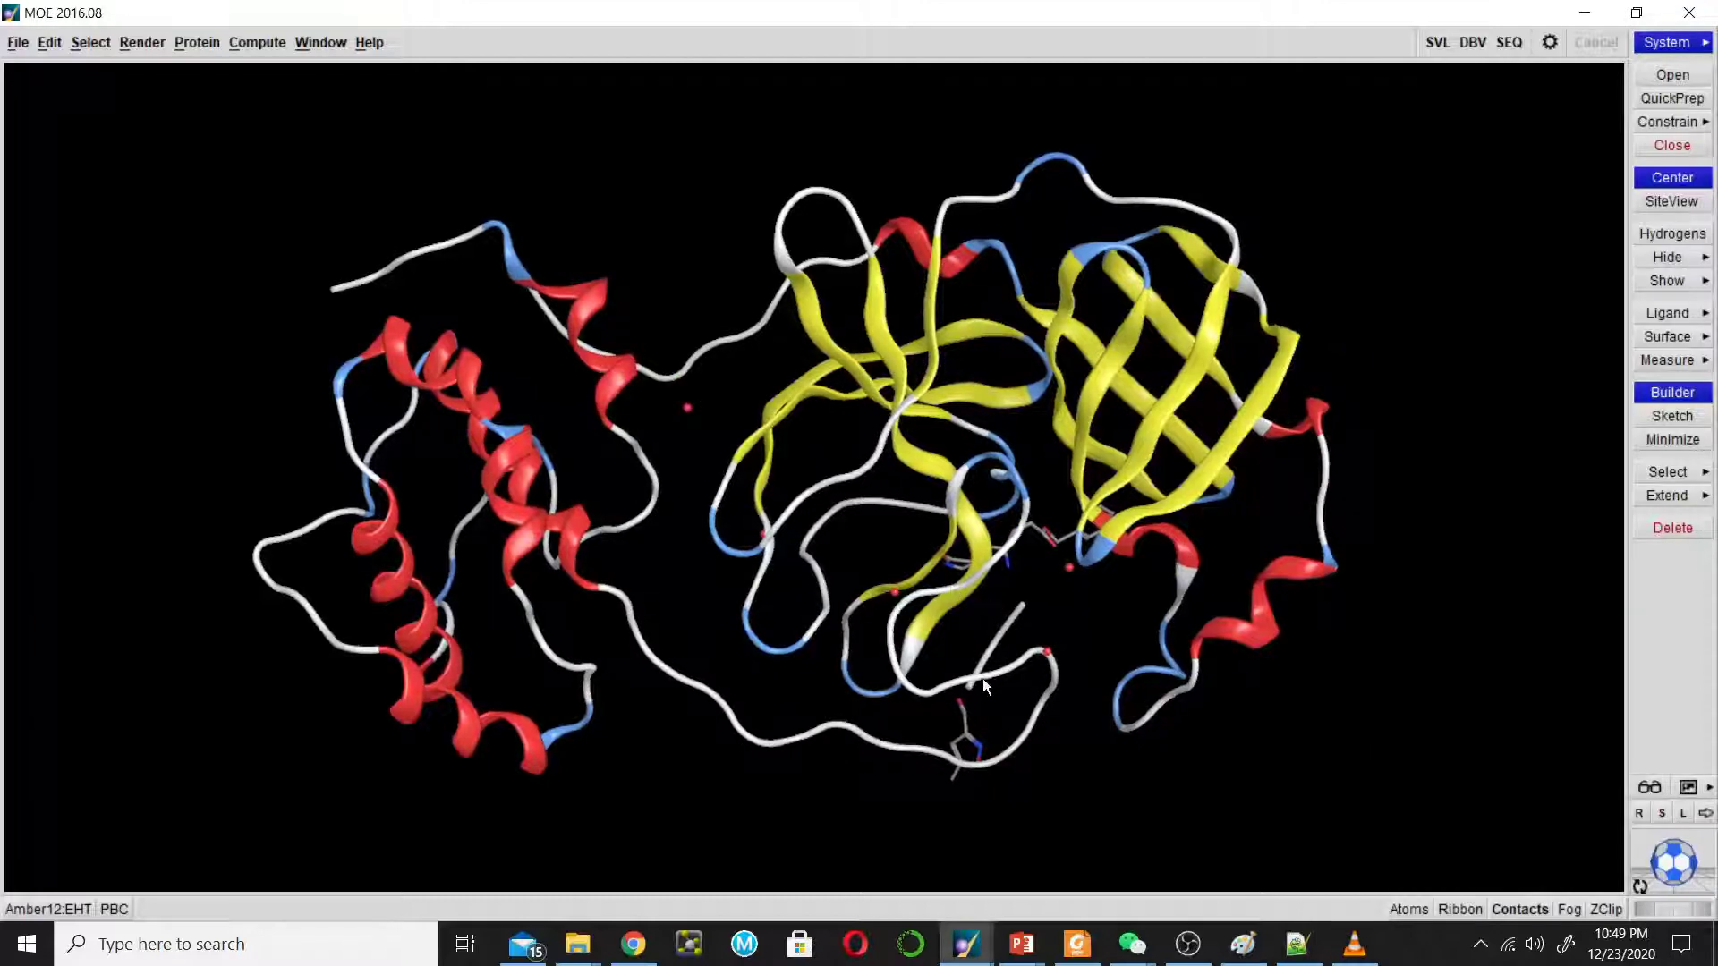
pyautogui.moveTo(963, 722); pyautogui.dragTo(889, 322, button='middle')
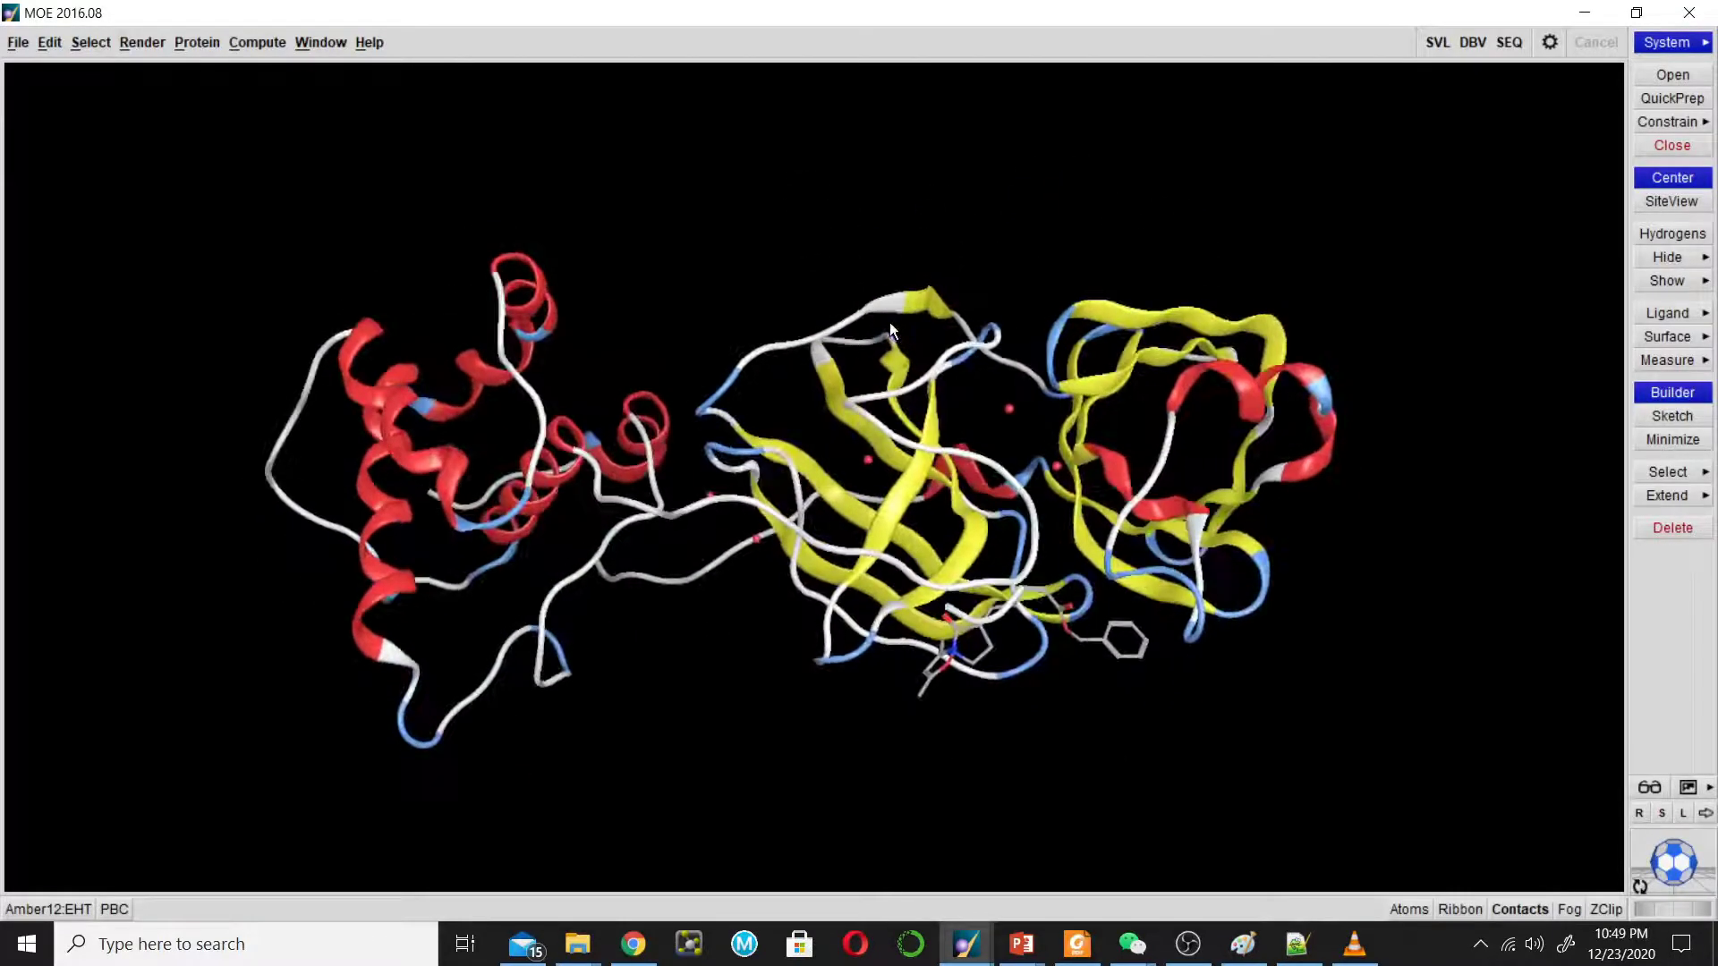
pyautogui.moveTo(820, 666); pyautogui.dragTo(877, 732, button='middle')
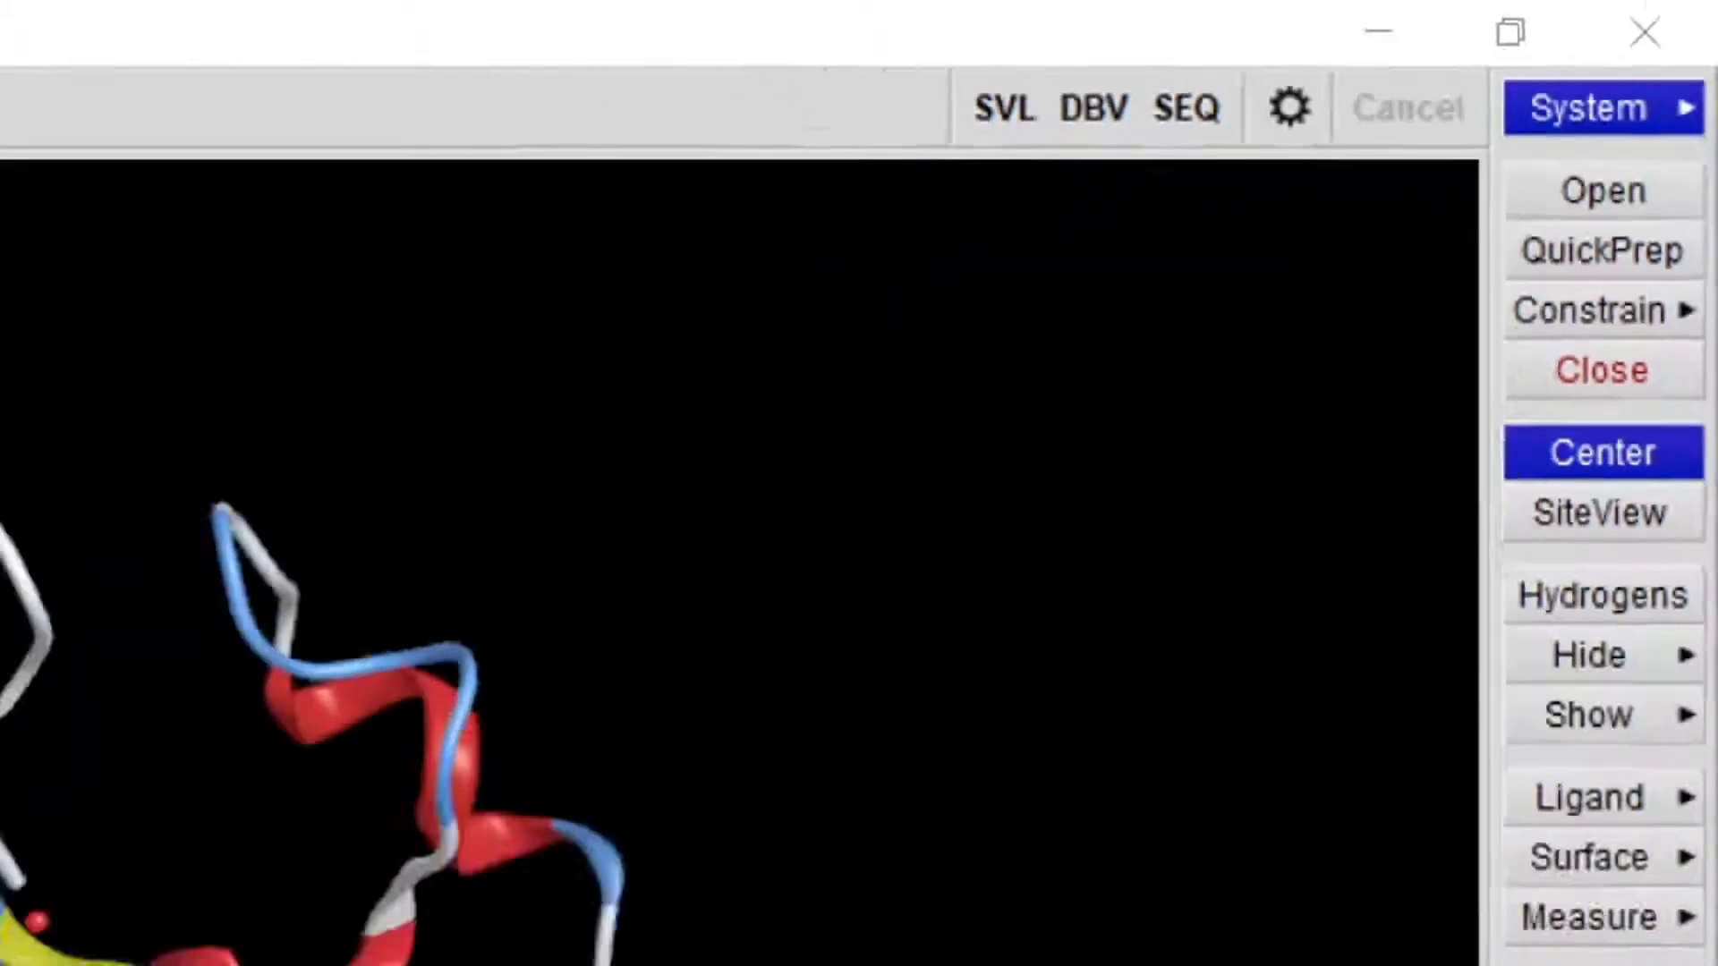
# Open the Sequence Editor with SEQ and pick chain 3, the water chain.
pyautogui.click(1186, 107)
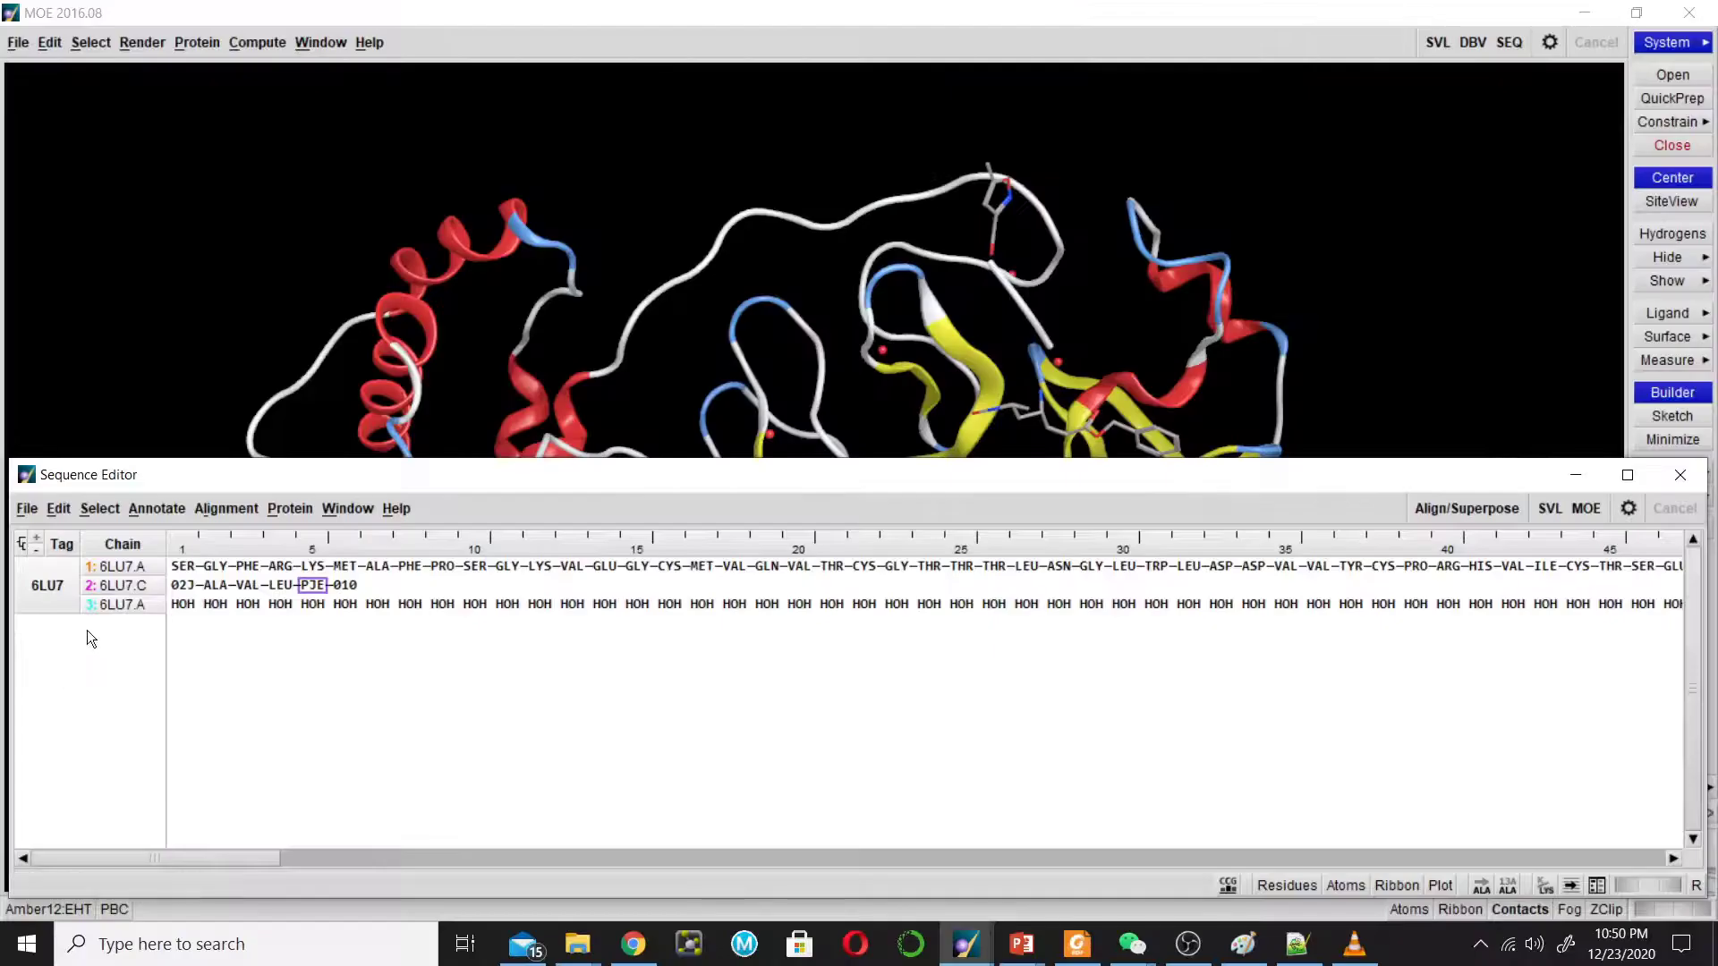
pyautogui.click(300, 551)
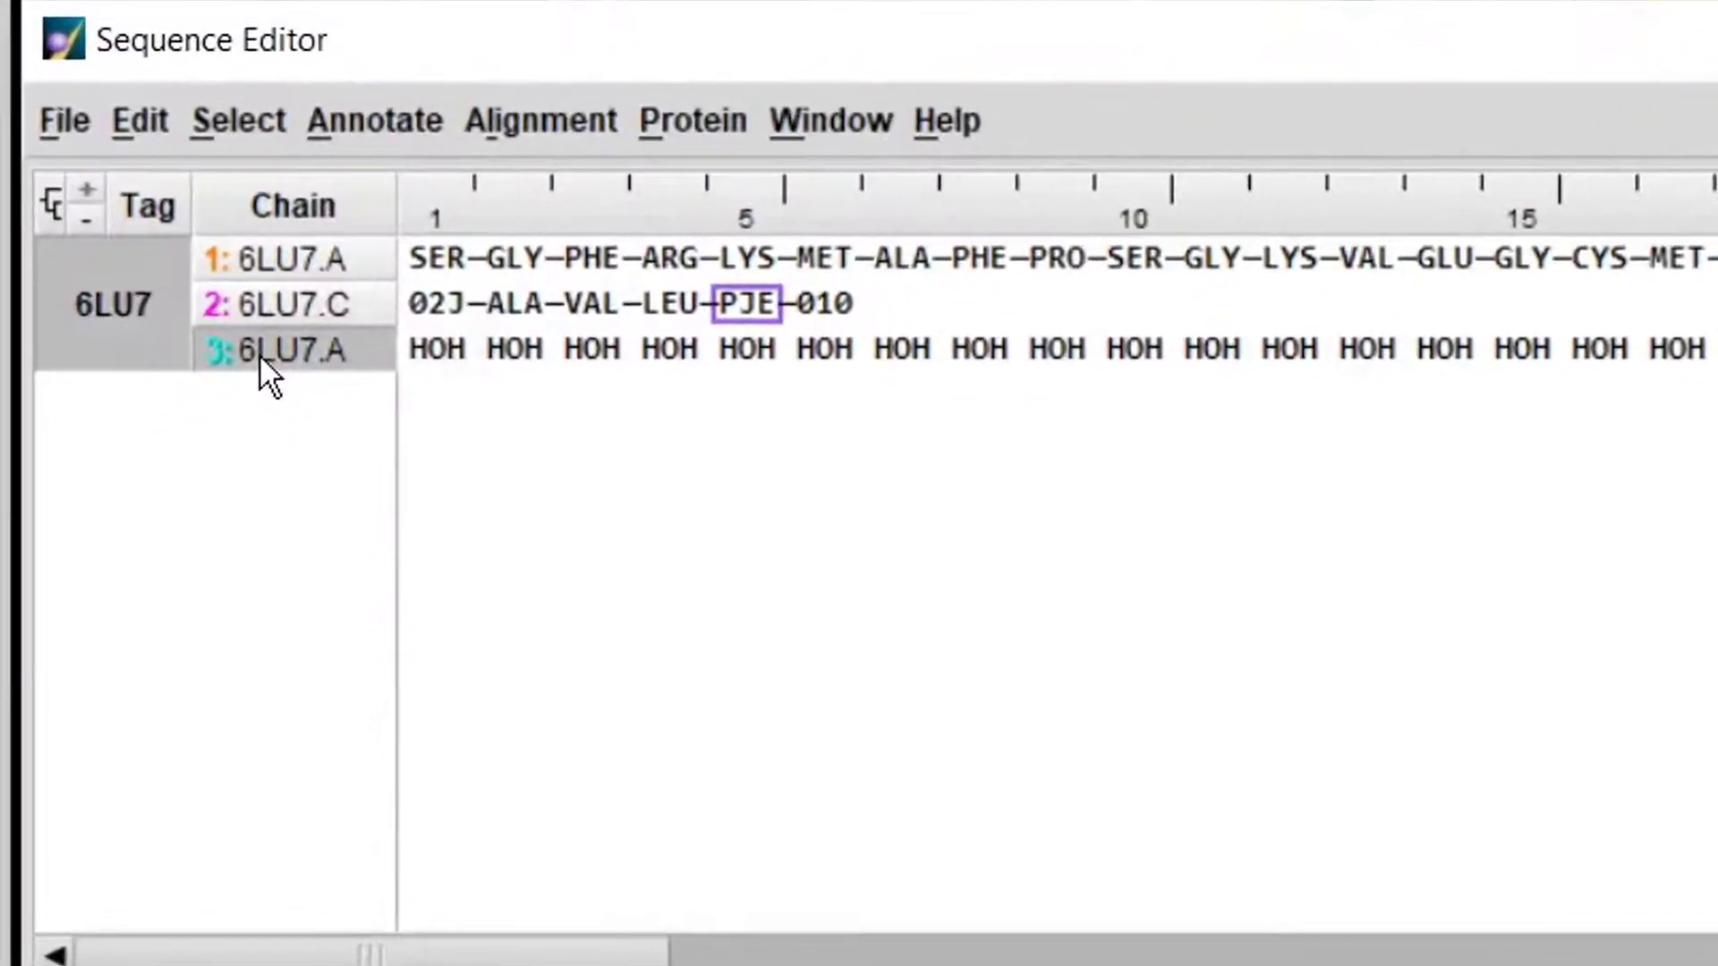
# Delete chain 3 and its 84 water residues.
pyautogui.rightClick(260, 352)
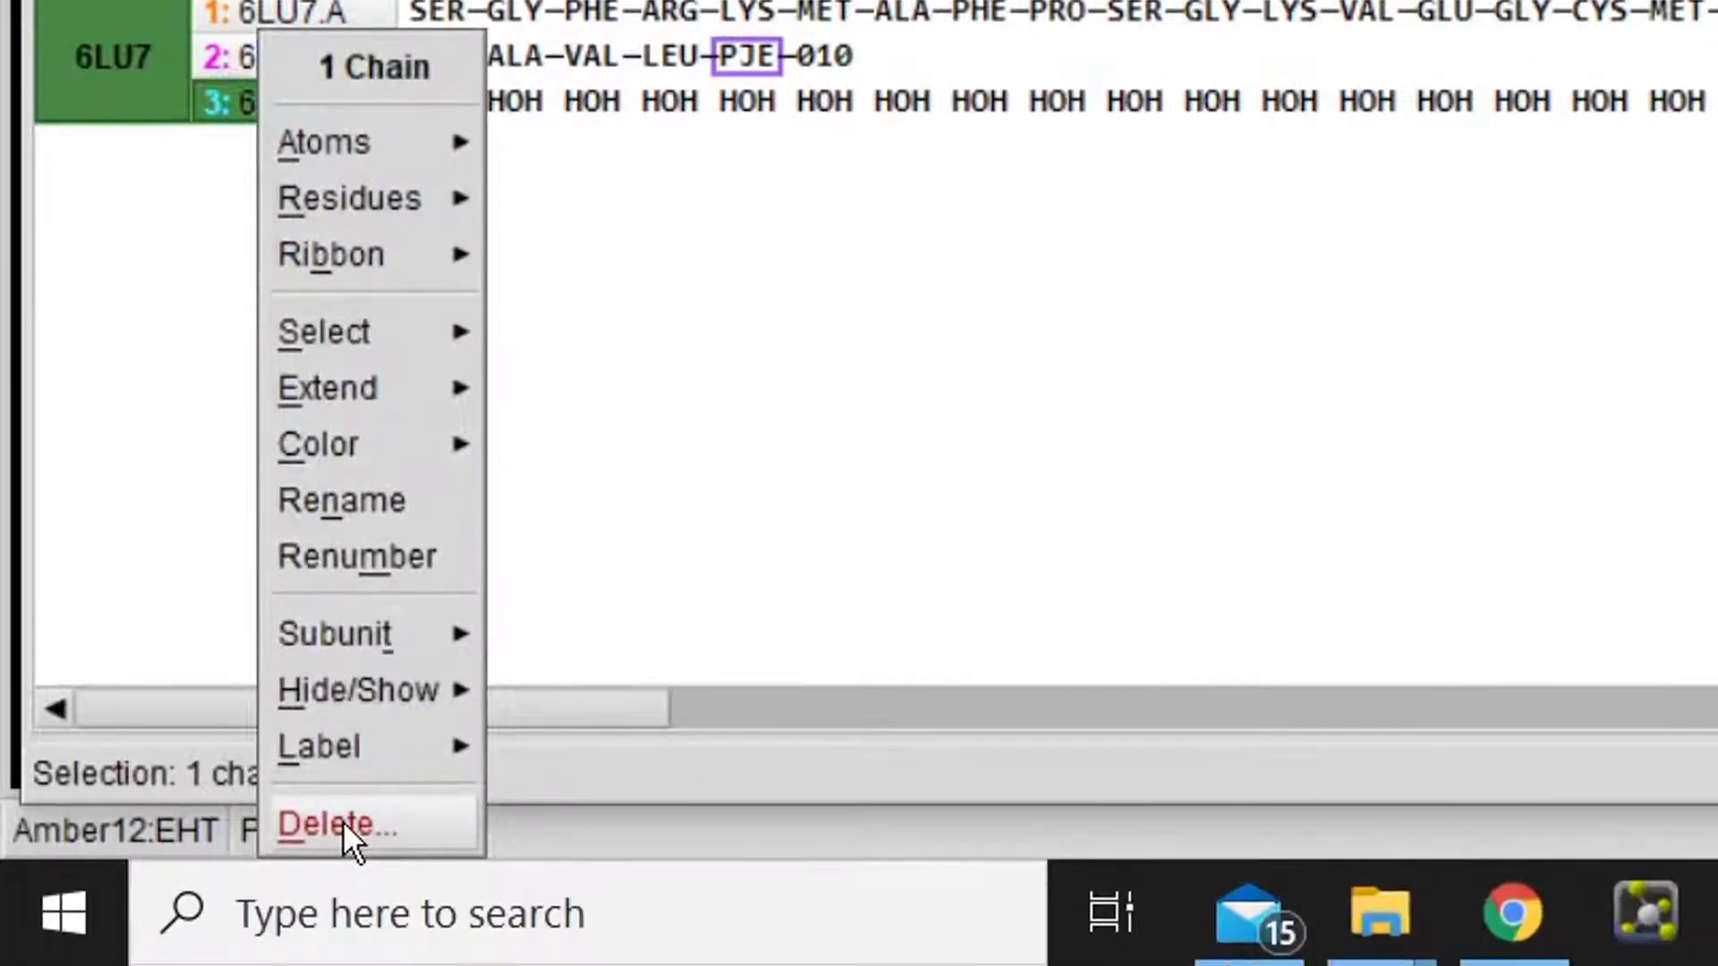
pyautogui.click(343, 833)
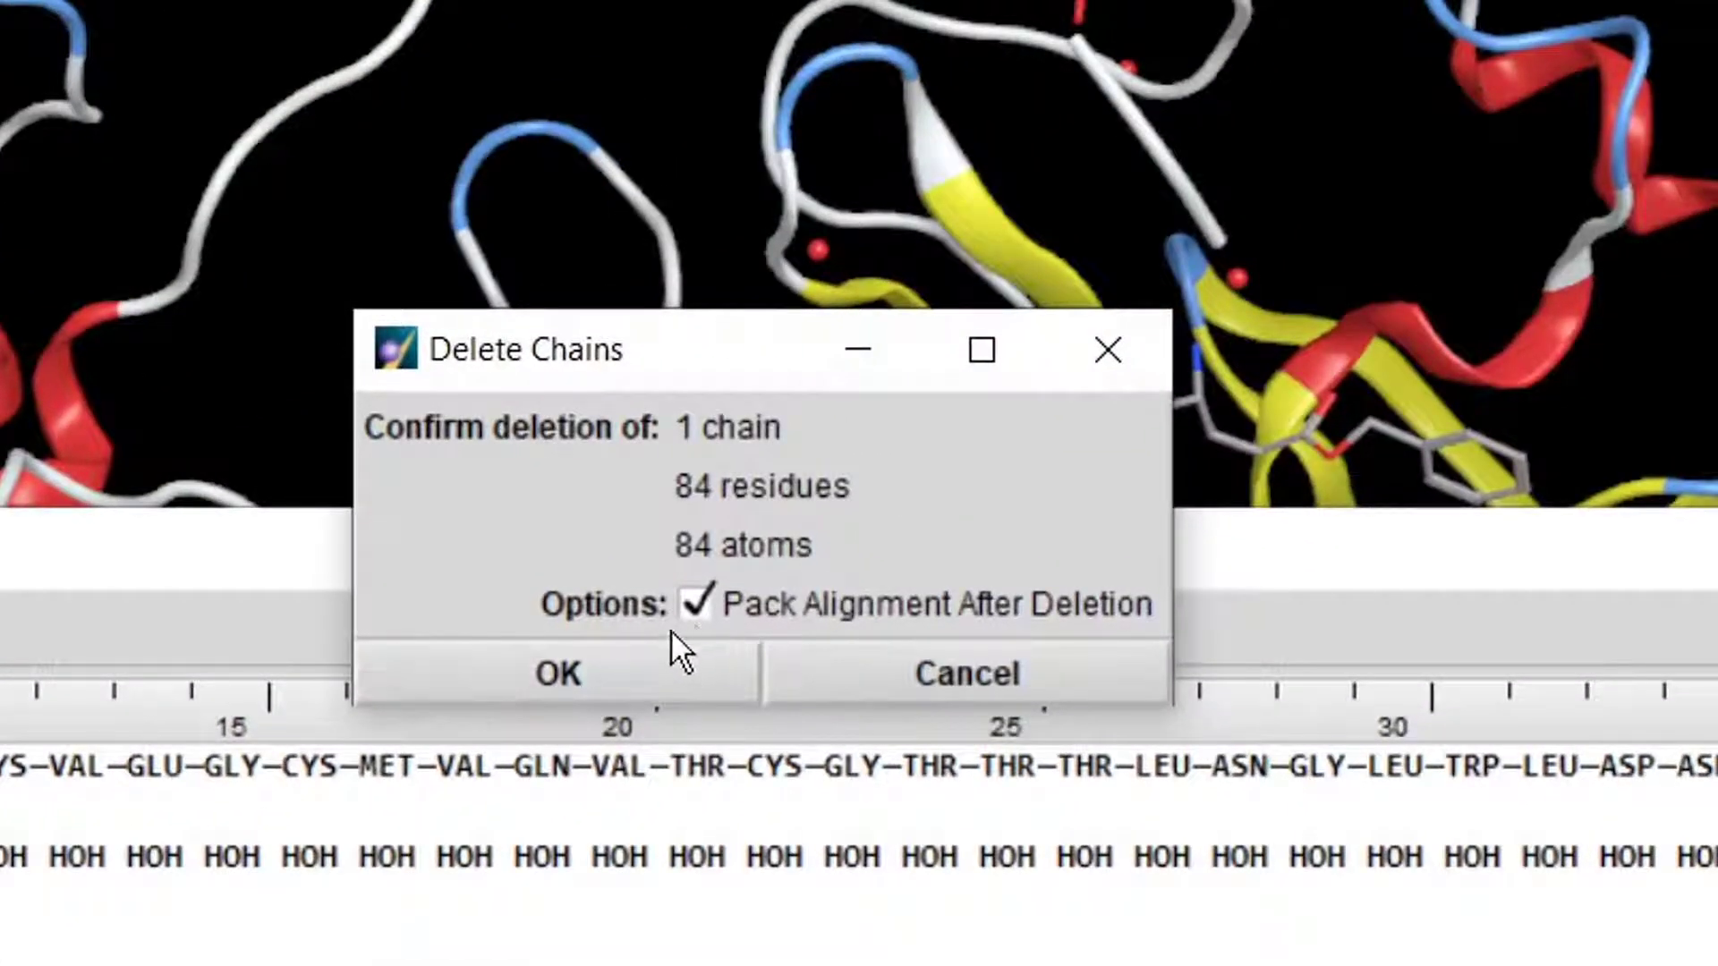
pyautogui.click(548, 667)
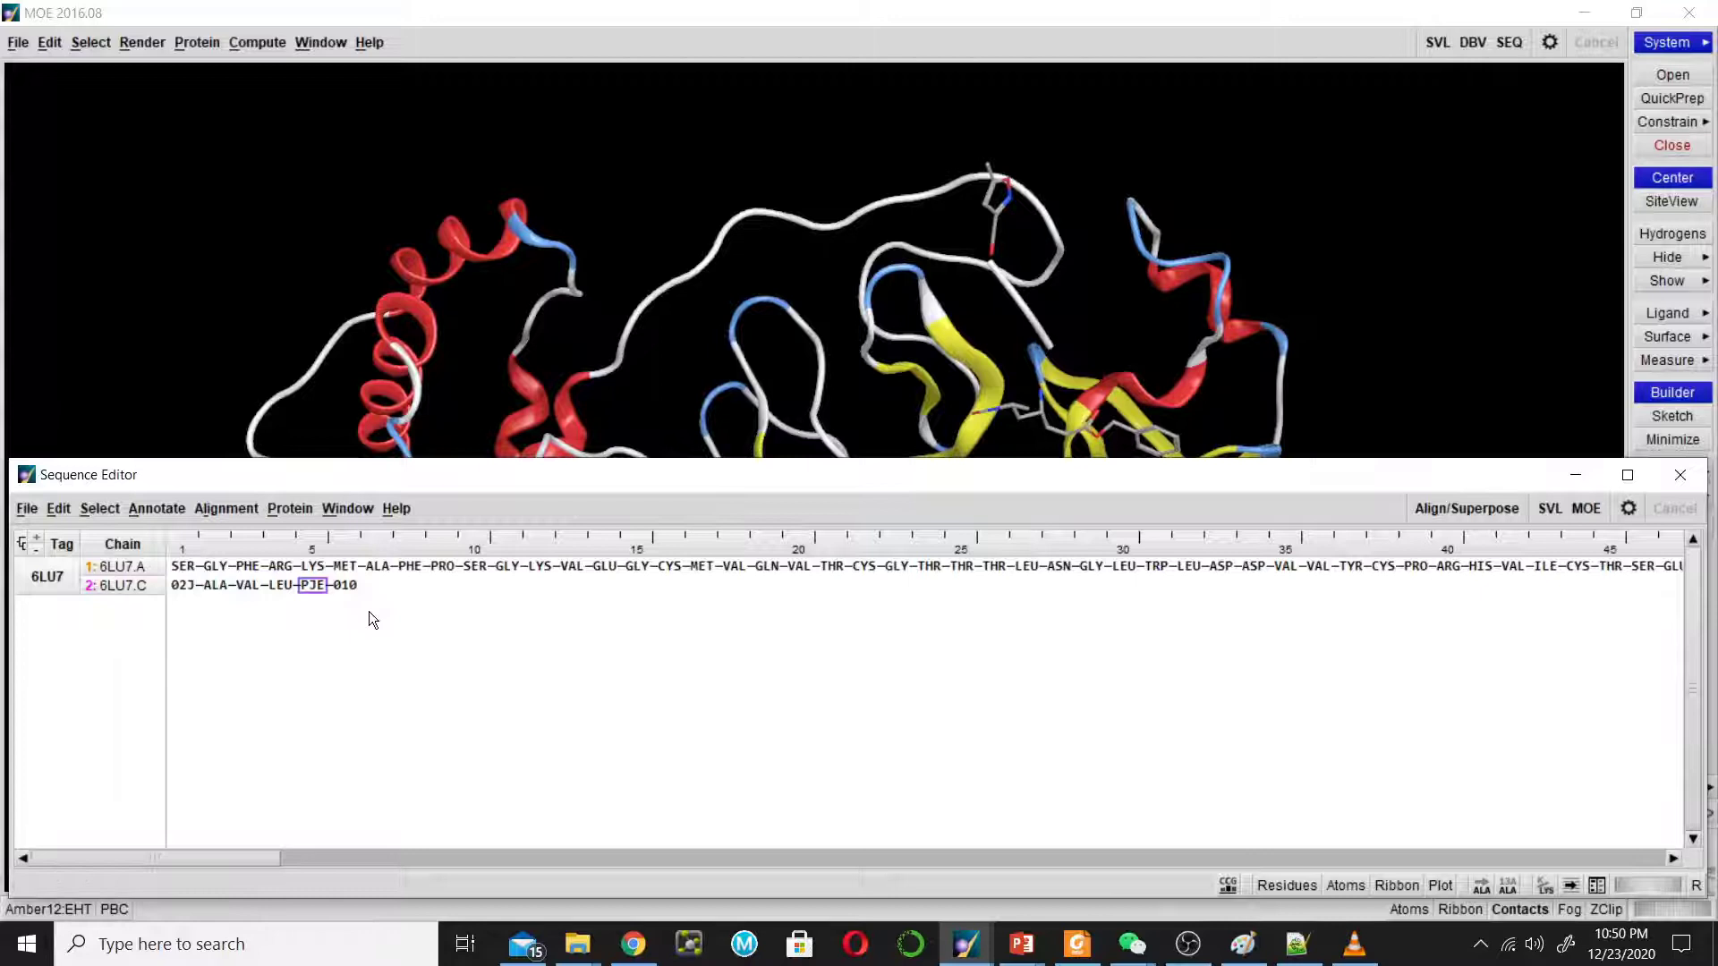
# Select all six residues of peptide chain 6LU7.C and move the Sequence Editor aside.
pyautogui.moveTo(368, 604); pyautogui.dragTo(174, 584)
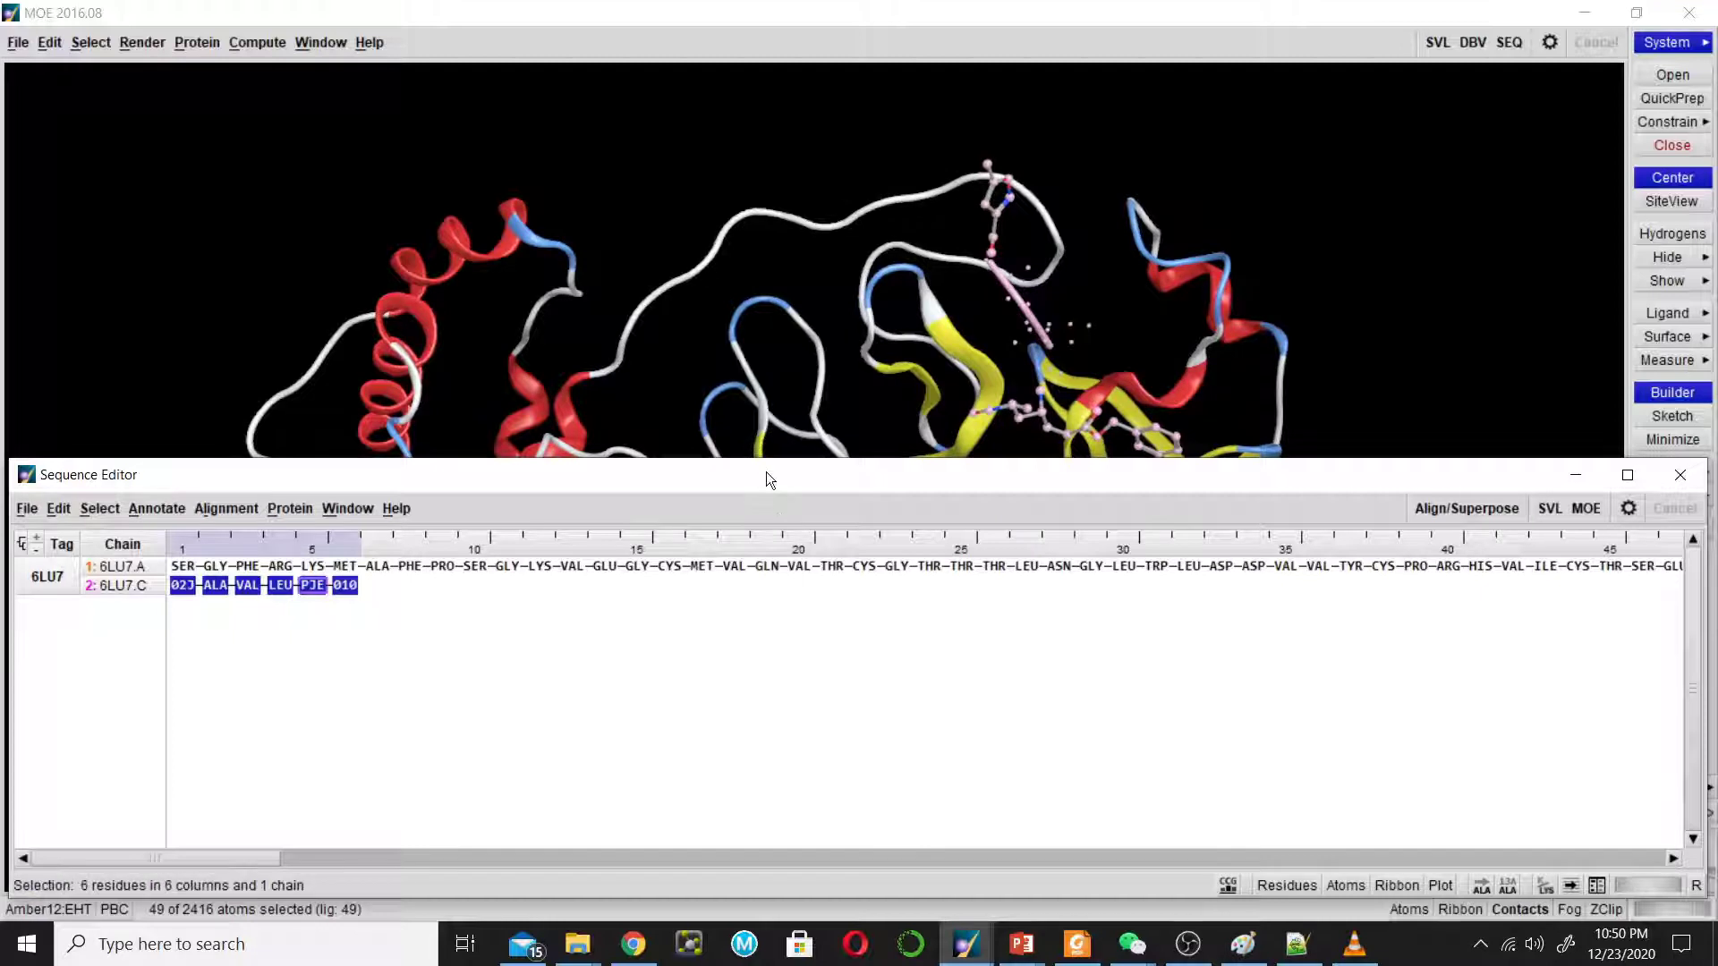
pyautogui.moveTo(766, 471); pyautogui.dragTo(766, 528)
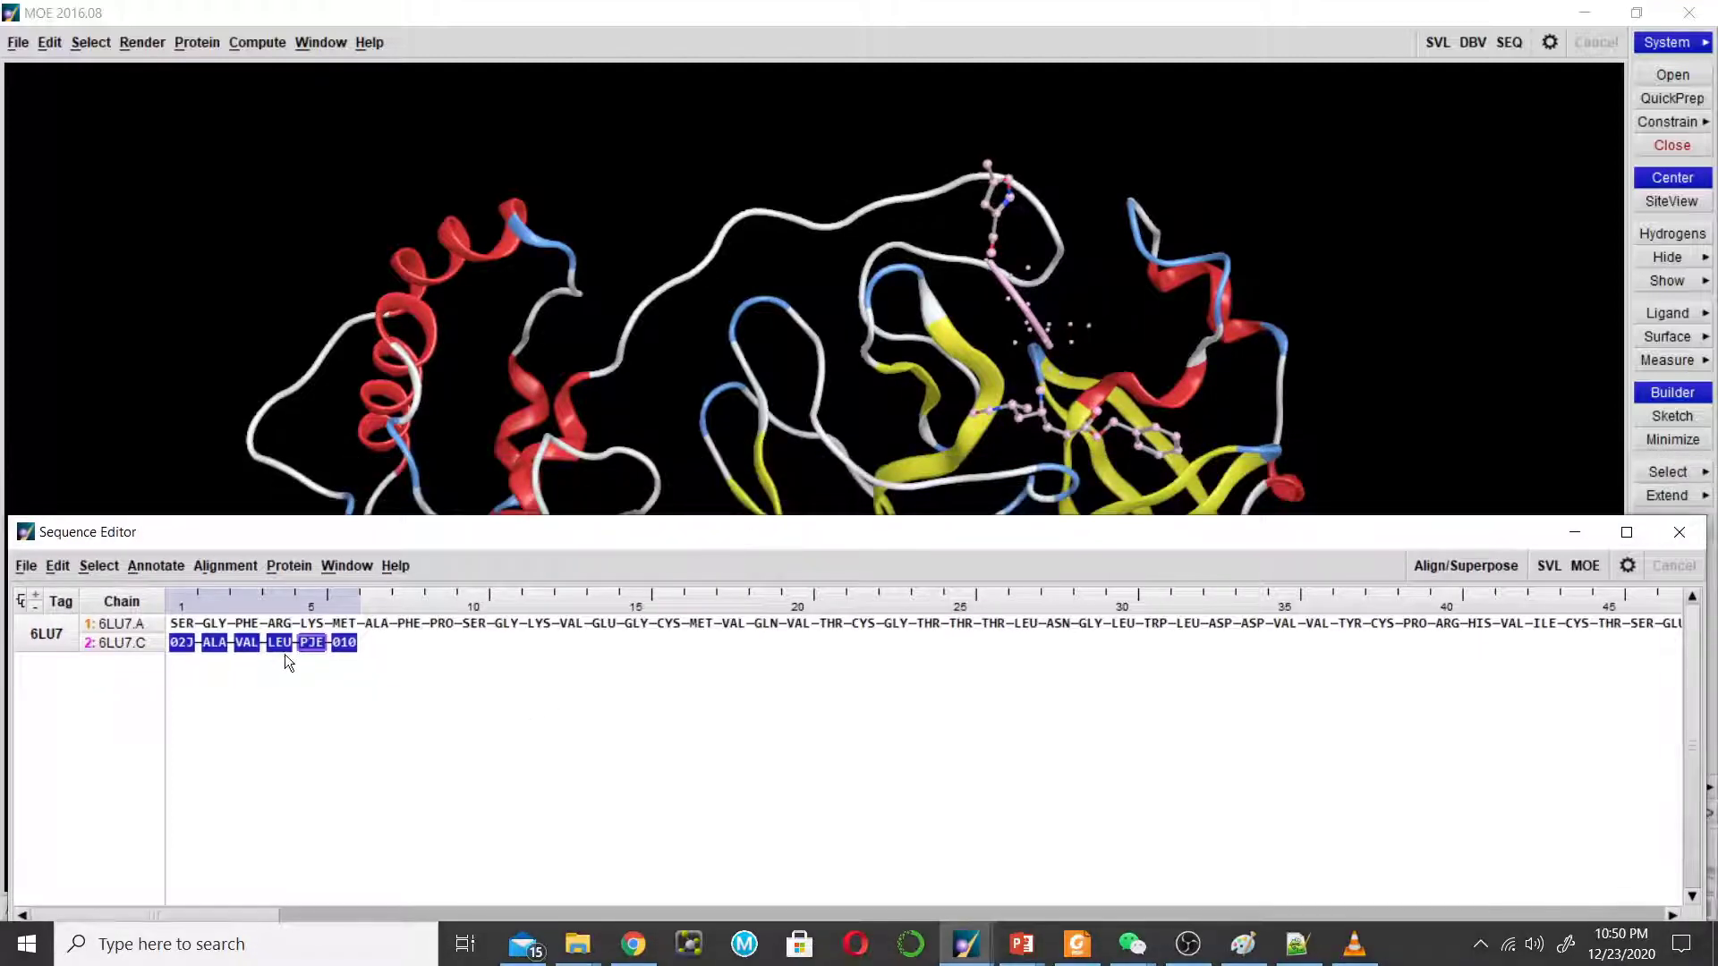
pyautogui.moveTo(535, 539); pyautogui.dragTo(559, 517)
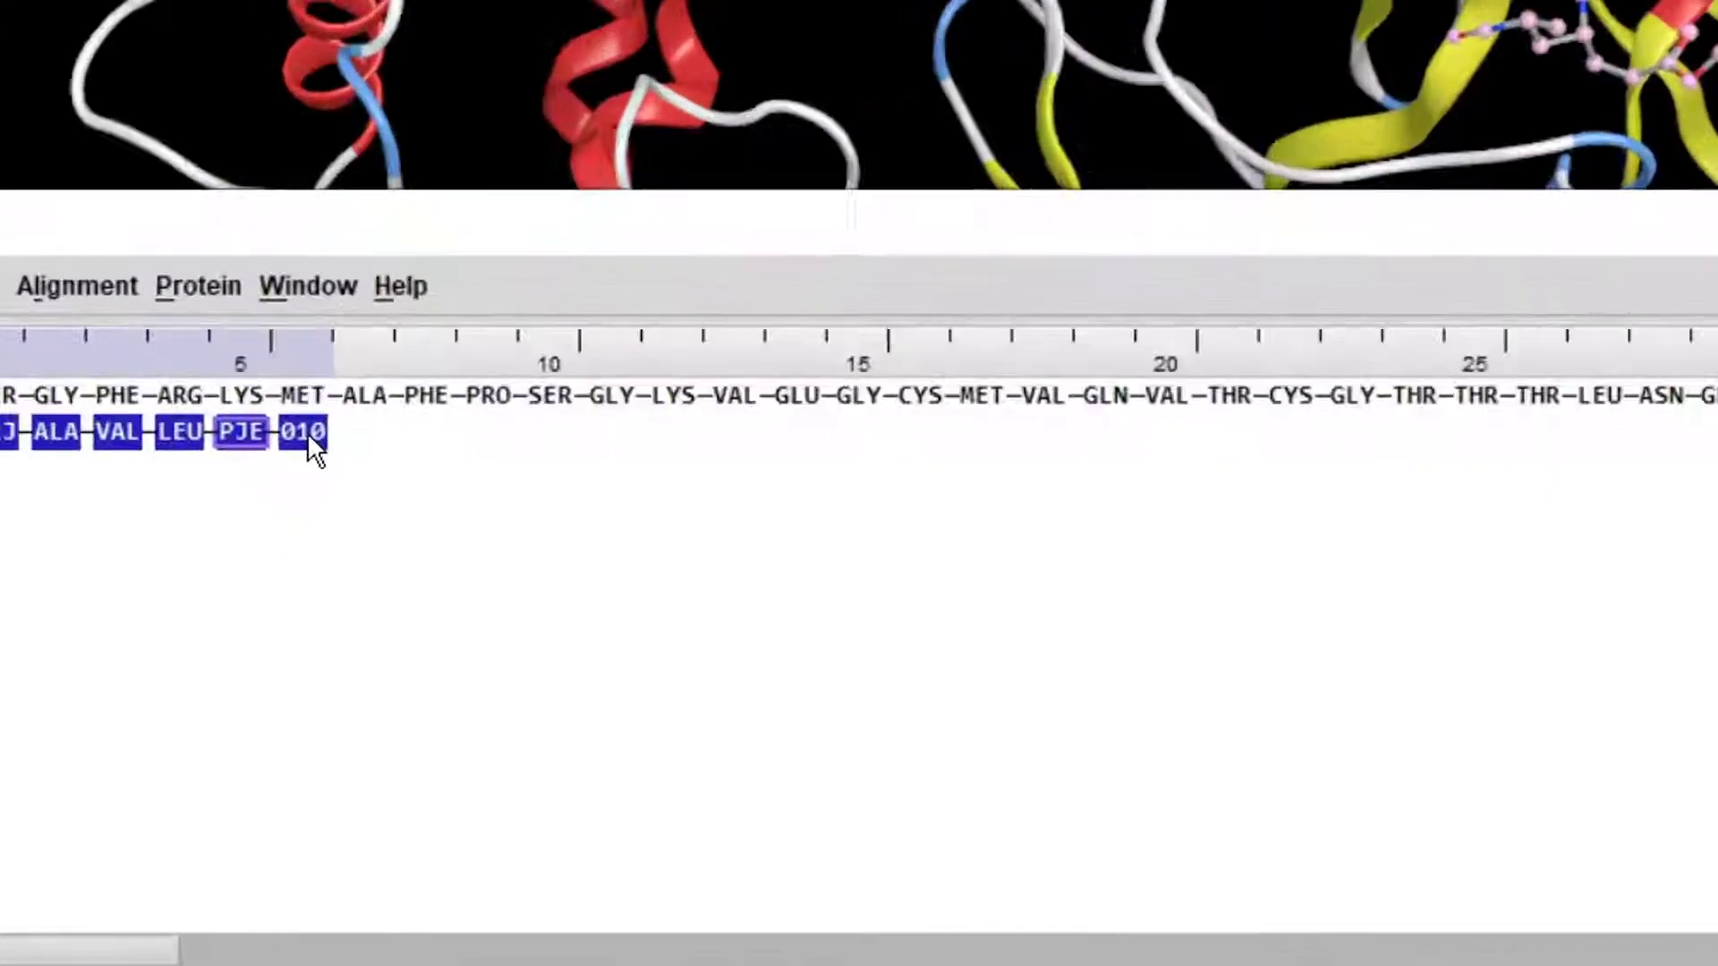
# Show the atoms of the six selected inhibitor residues and rotate to inspect them.
pyautogui.rightClick(371, 622)
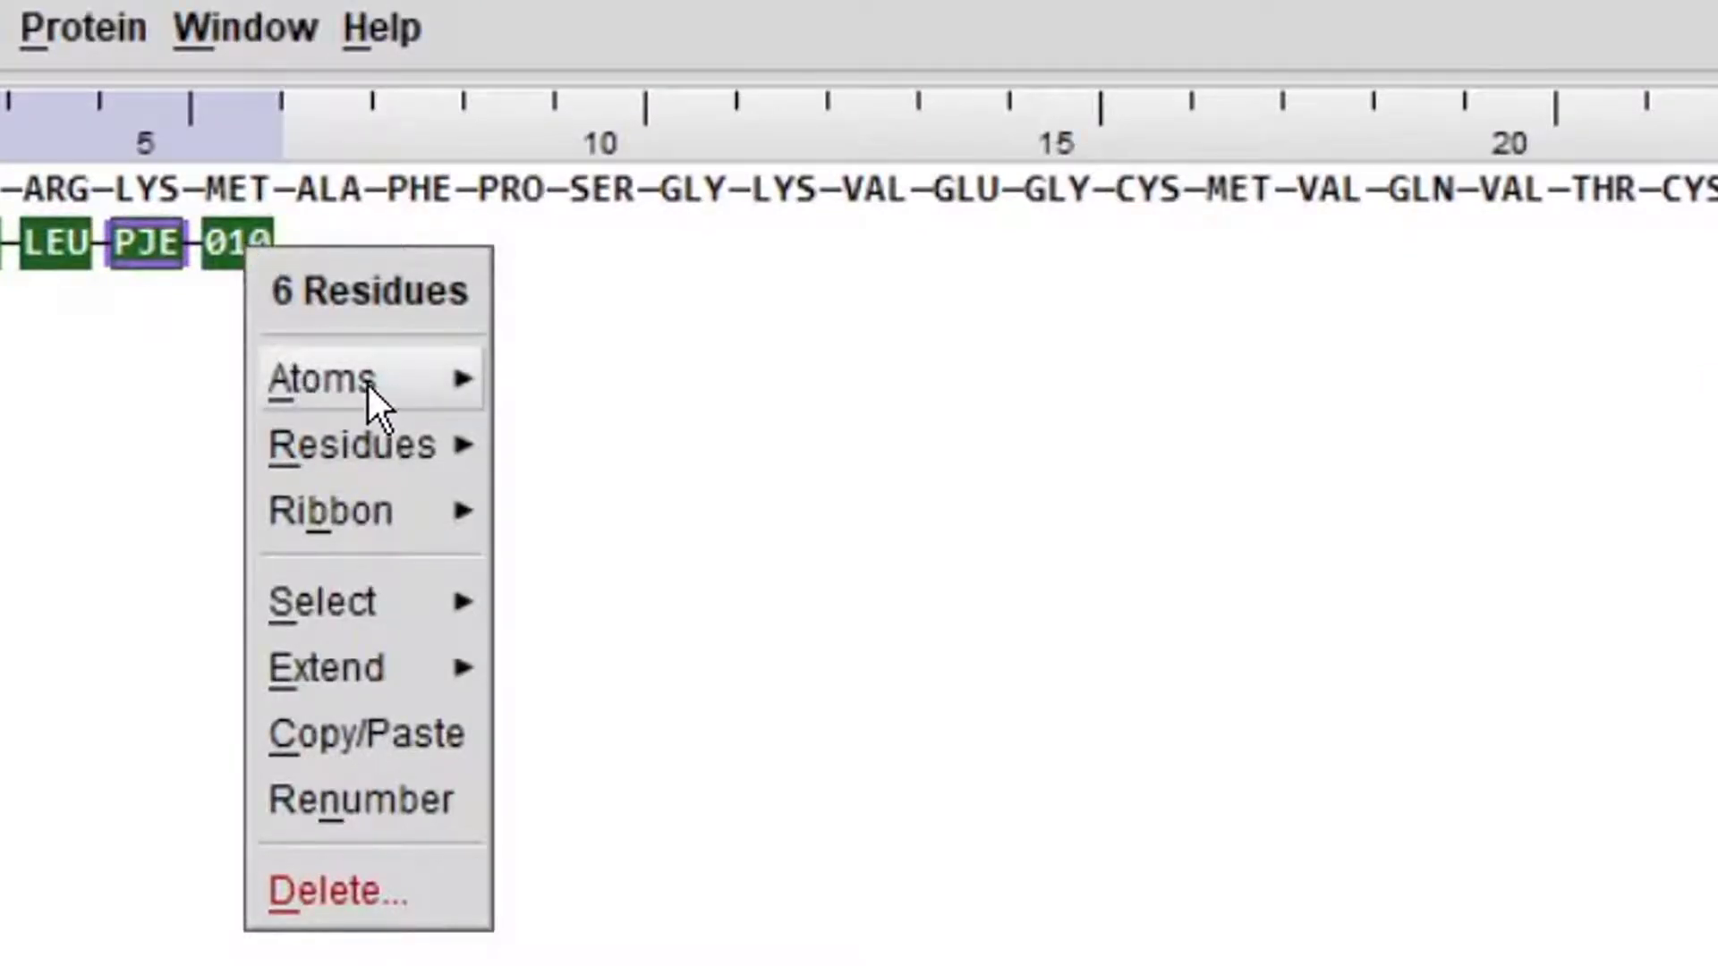
pyautogui.moveTo(368, 385)
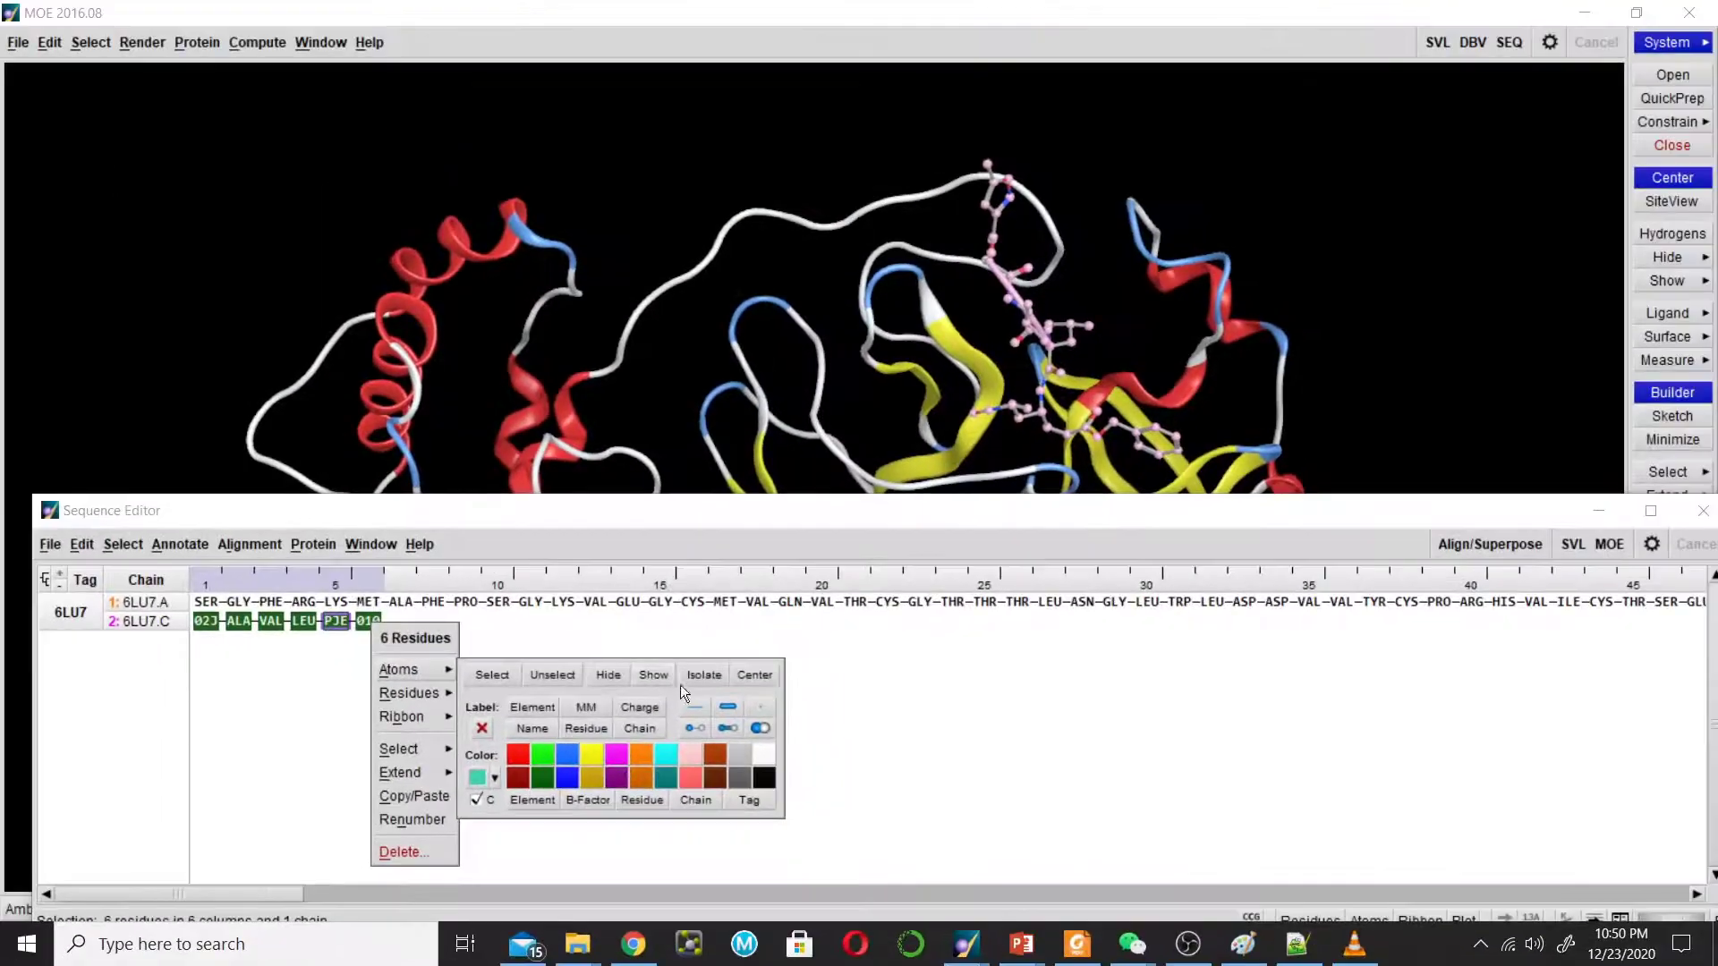
pyautogui.click(680, 684)
pyautogui.moveTo(1039, 517); pyautogui.dragTo(1029, 648)
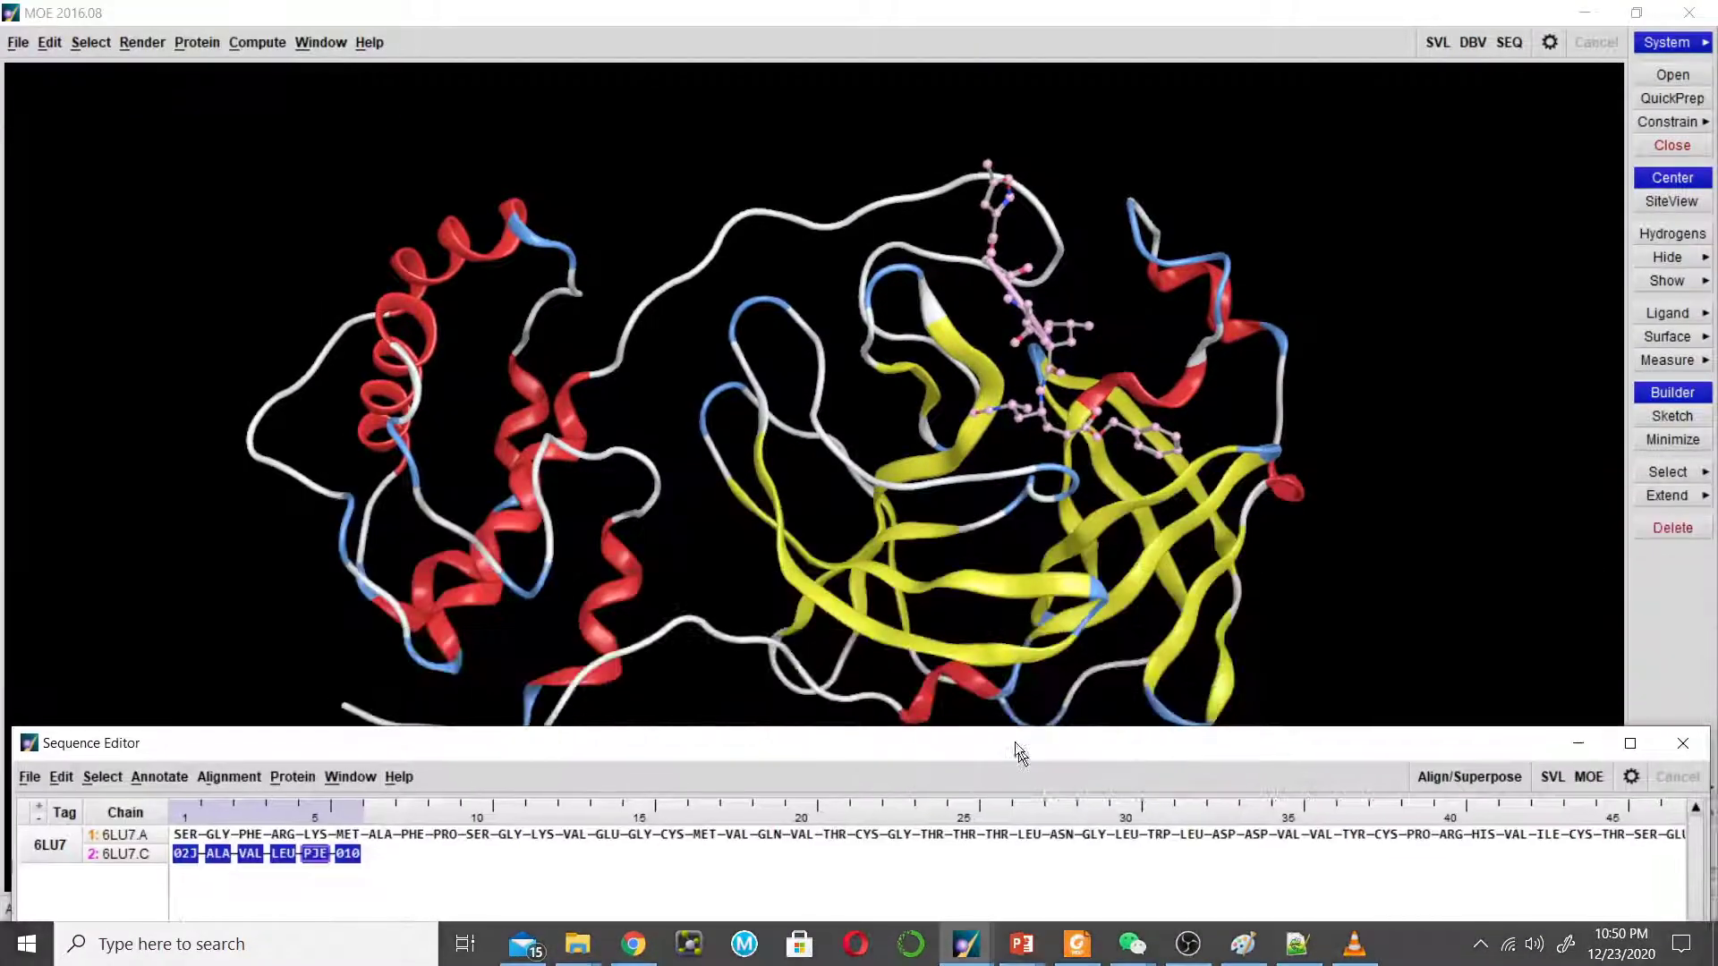
pyautogui.click(1029, 626)
pyautogui.moveTo(1139, 324); pyautogui.dragTo(914, 604, button='middle')
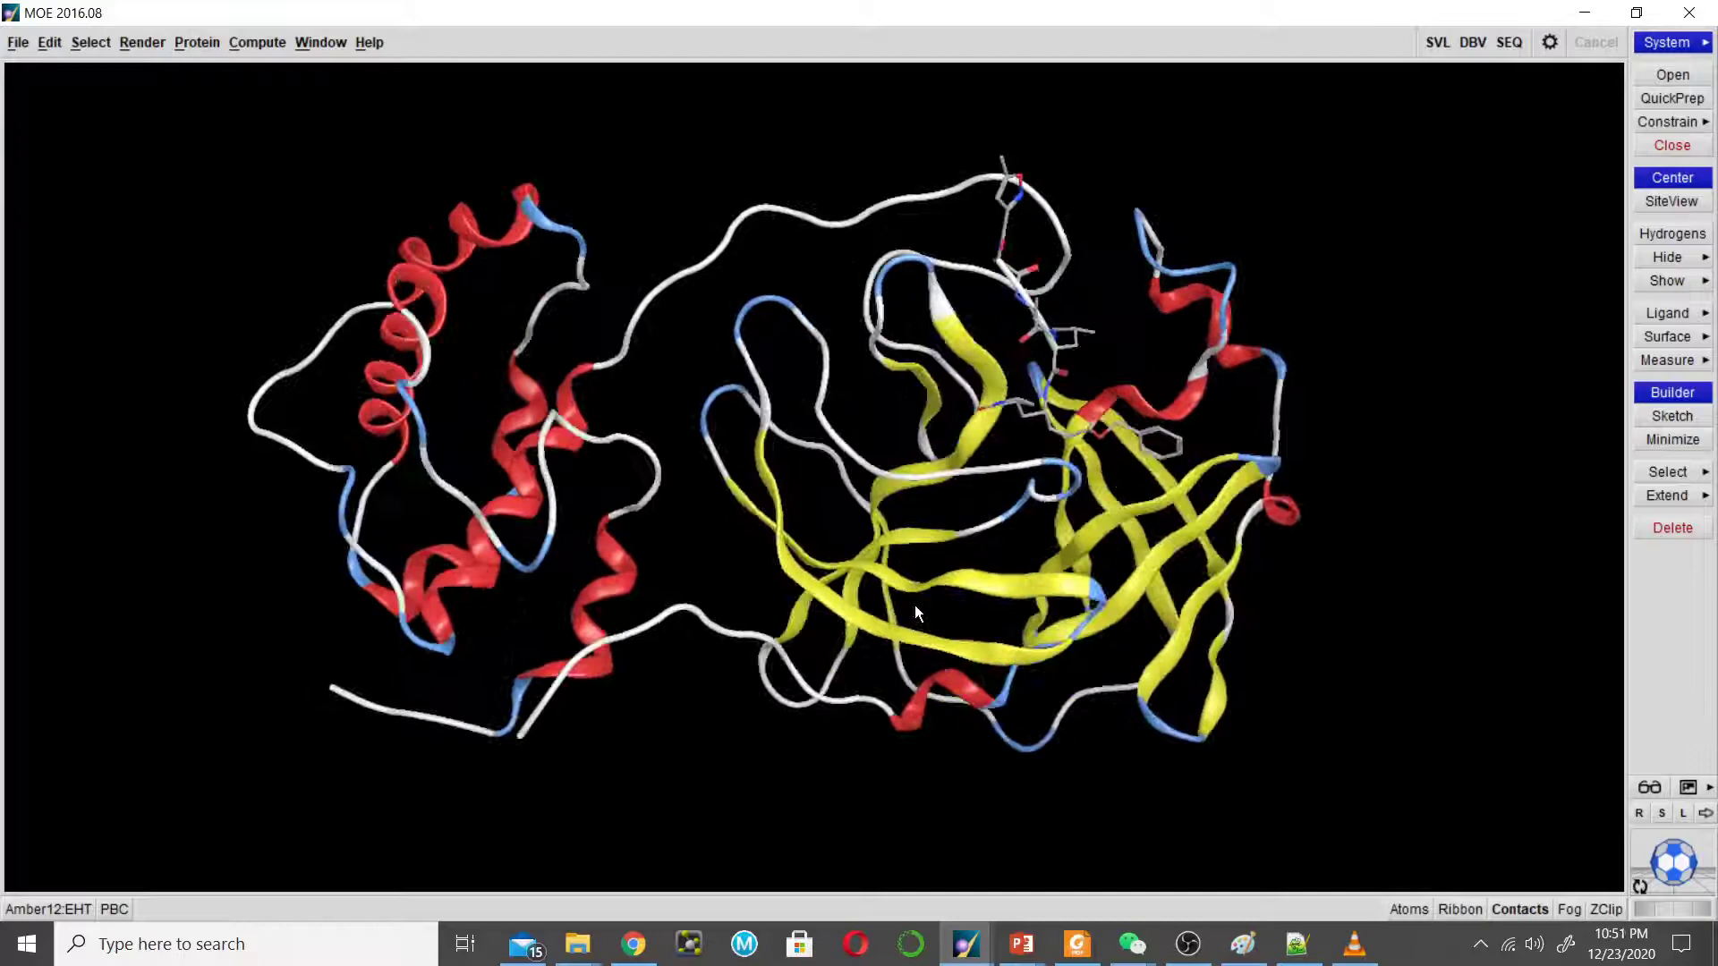
# Zoom in, reopen the Sequence Editor, and select protease chain 1: 6LU7.A.
pyautogui.scroll(5, 916, 567)
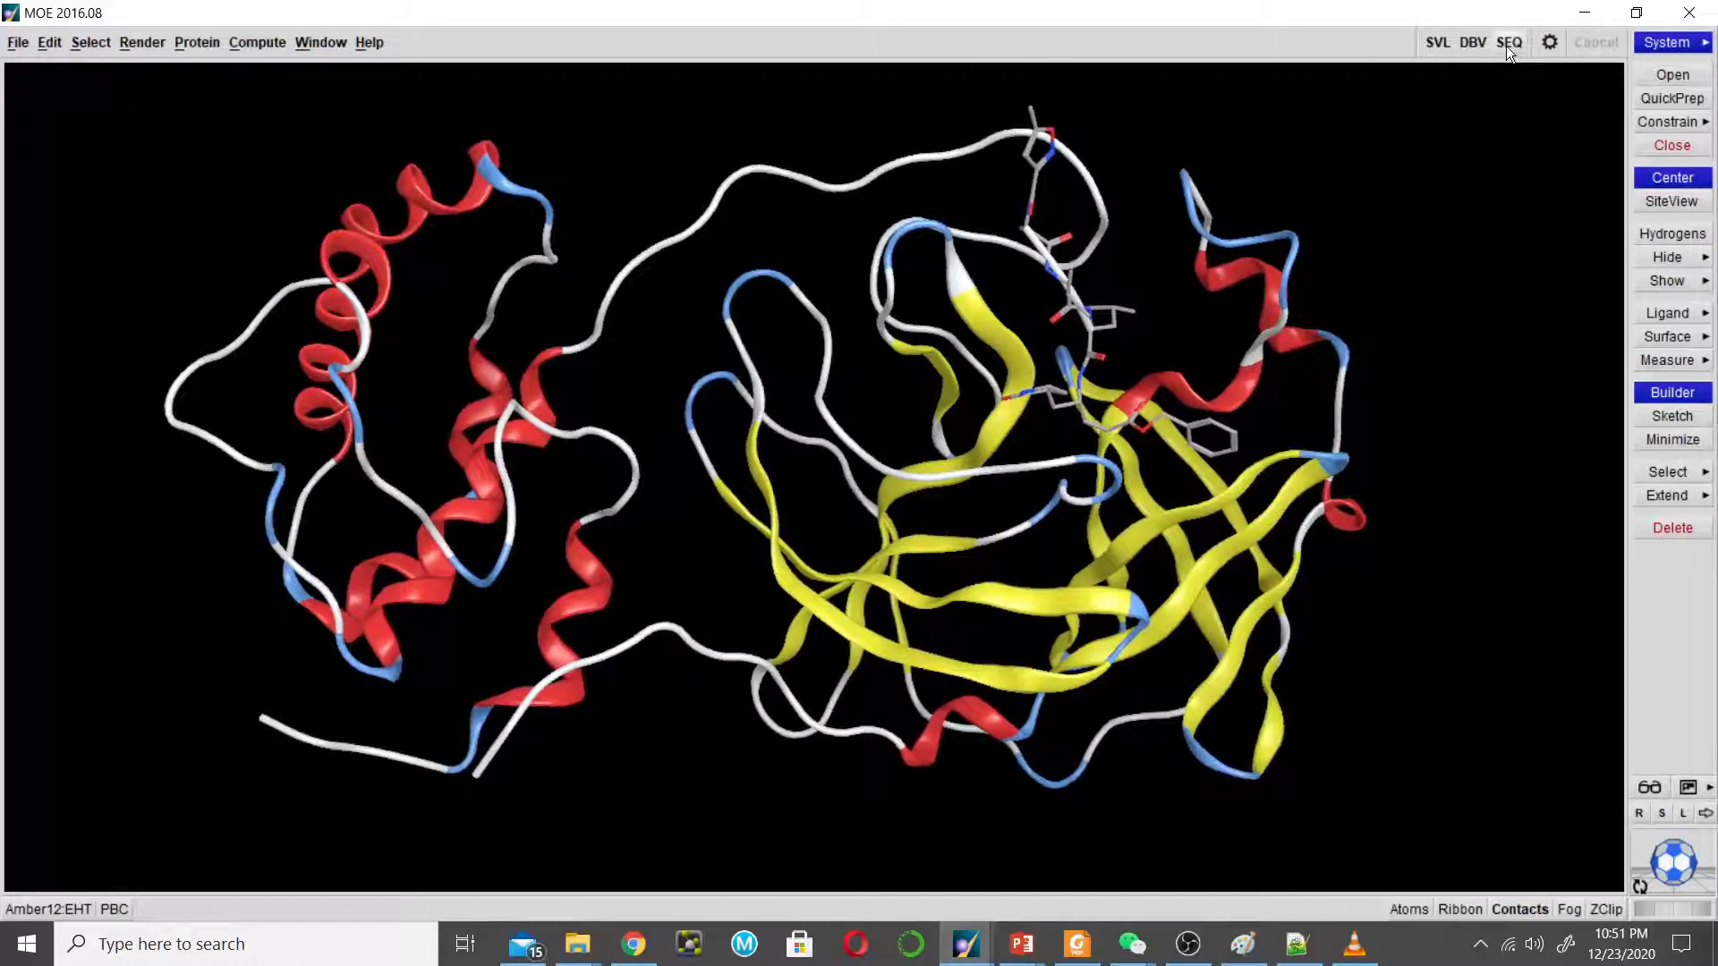
pyautogui.click(1507, 47)
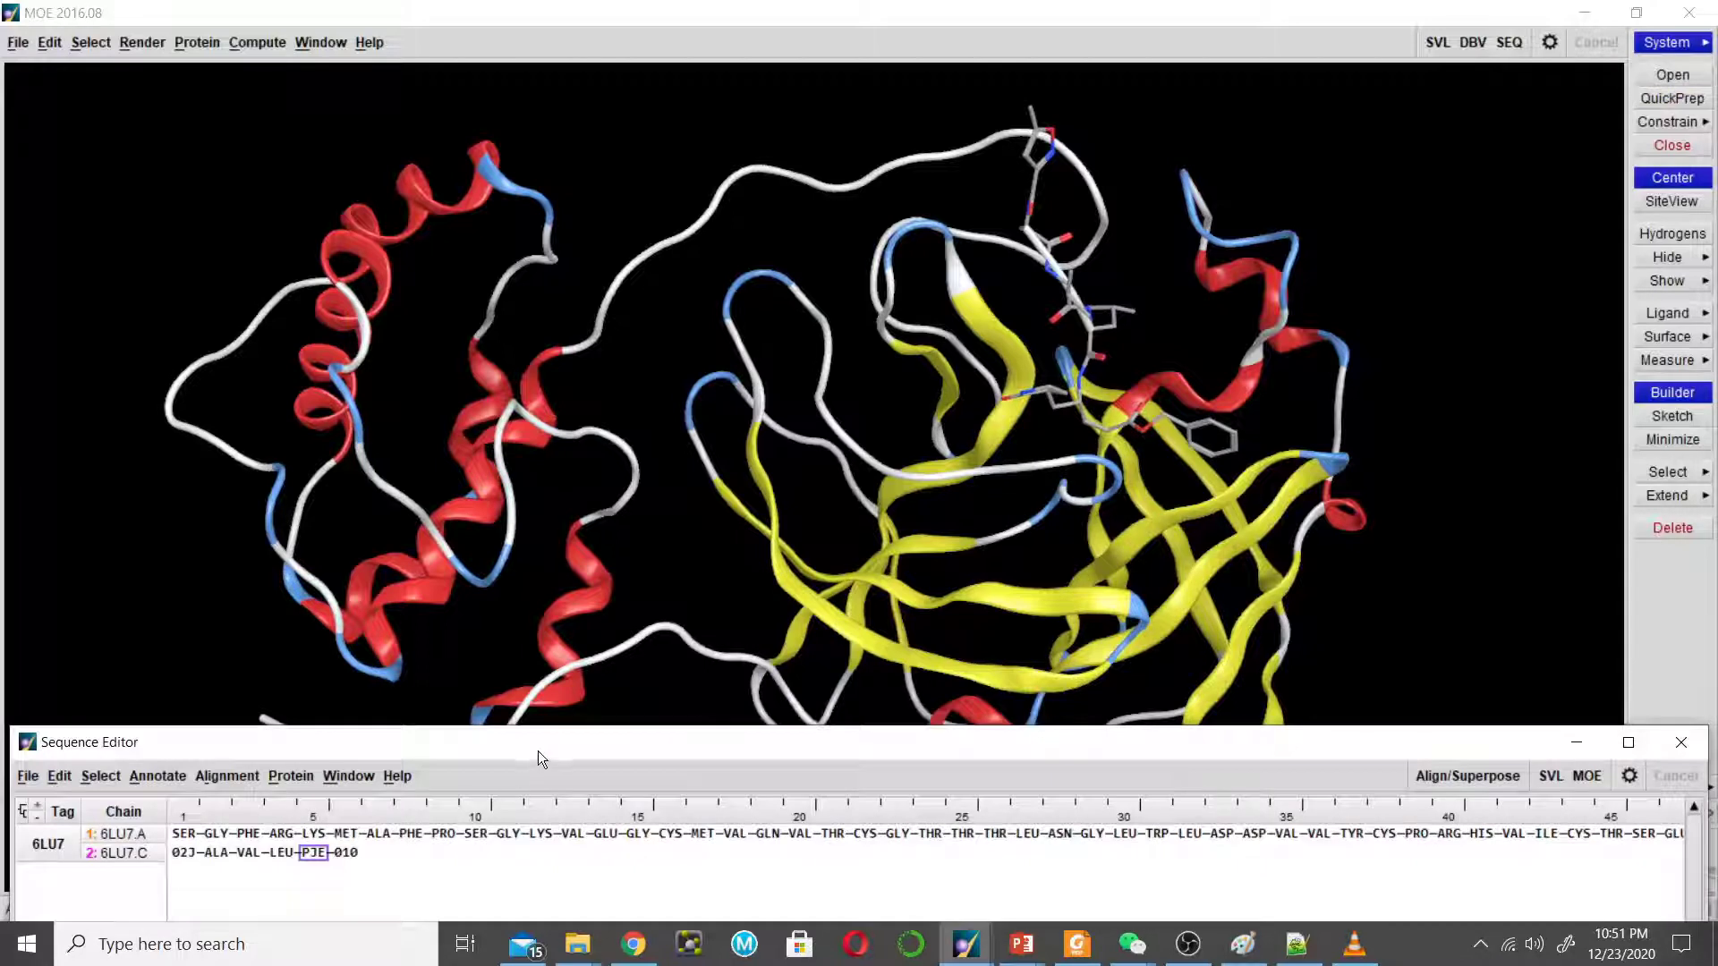
pyautogui.moveTo(539, 751); pyautogui.dragTo(568, 587)
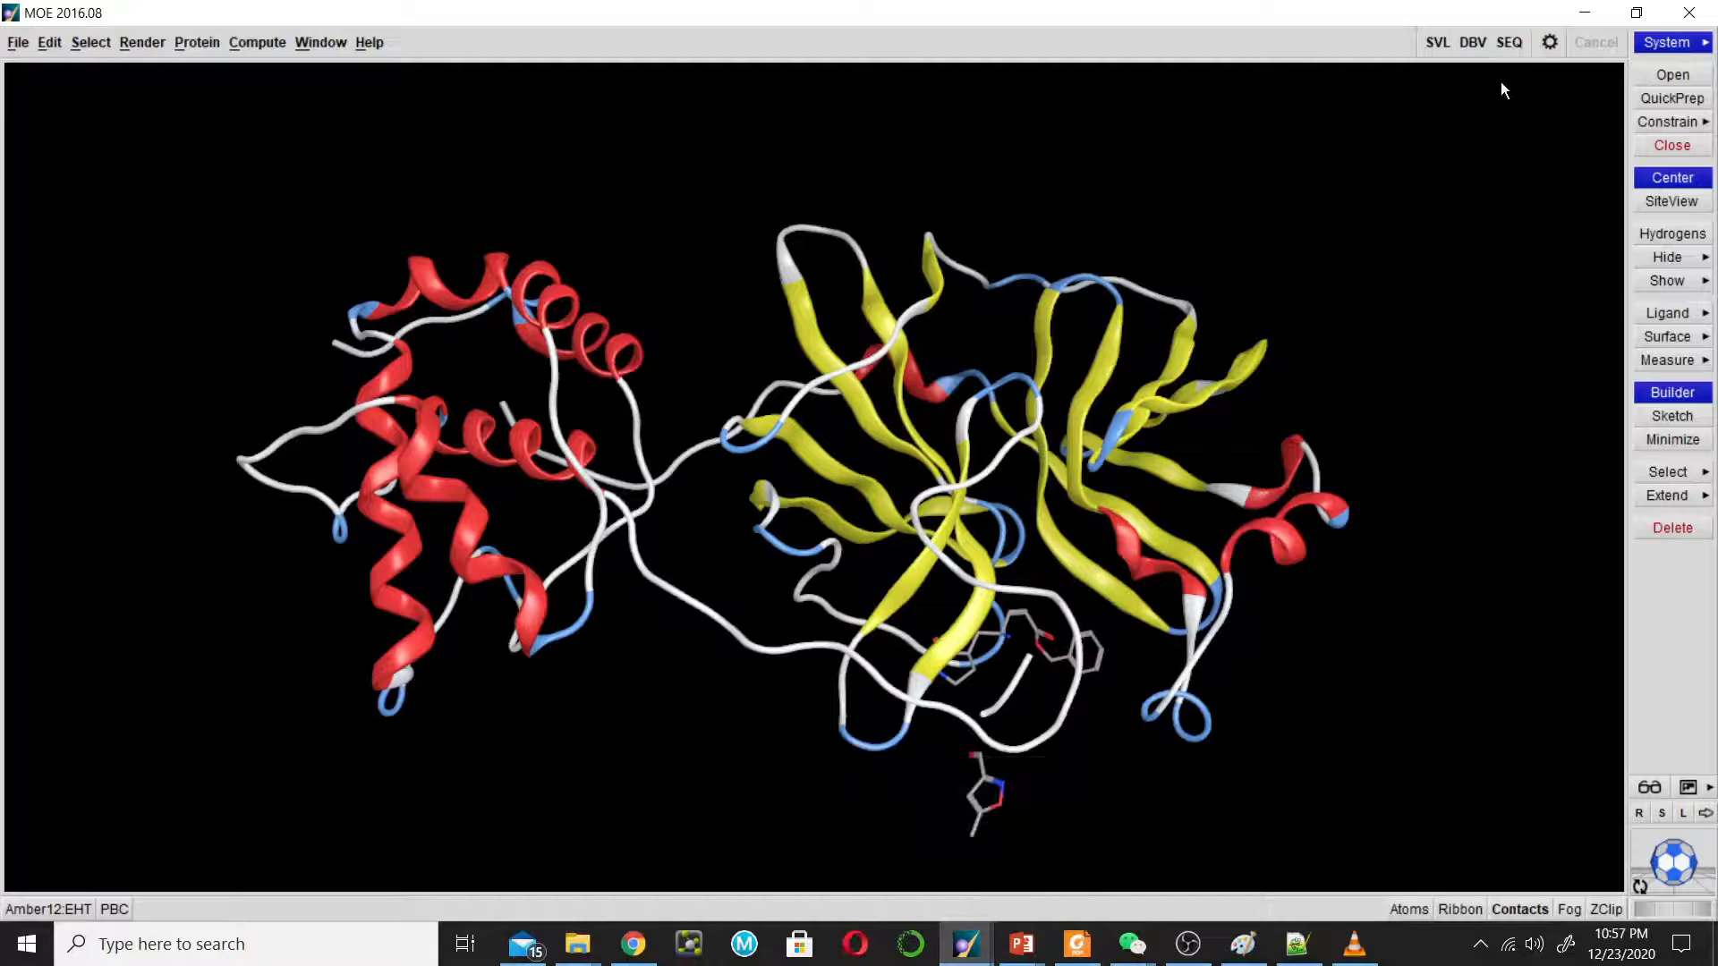
pyautogui.click(1507, 43)
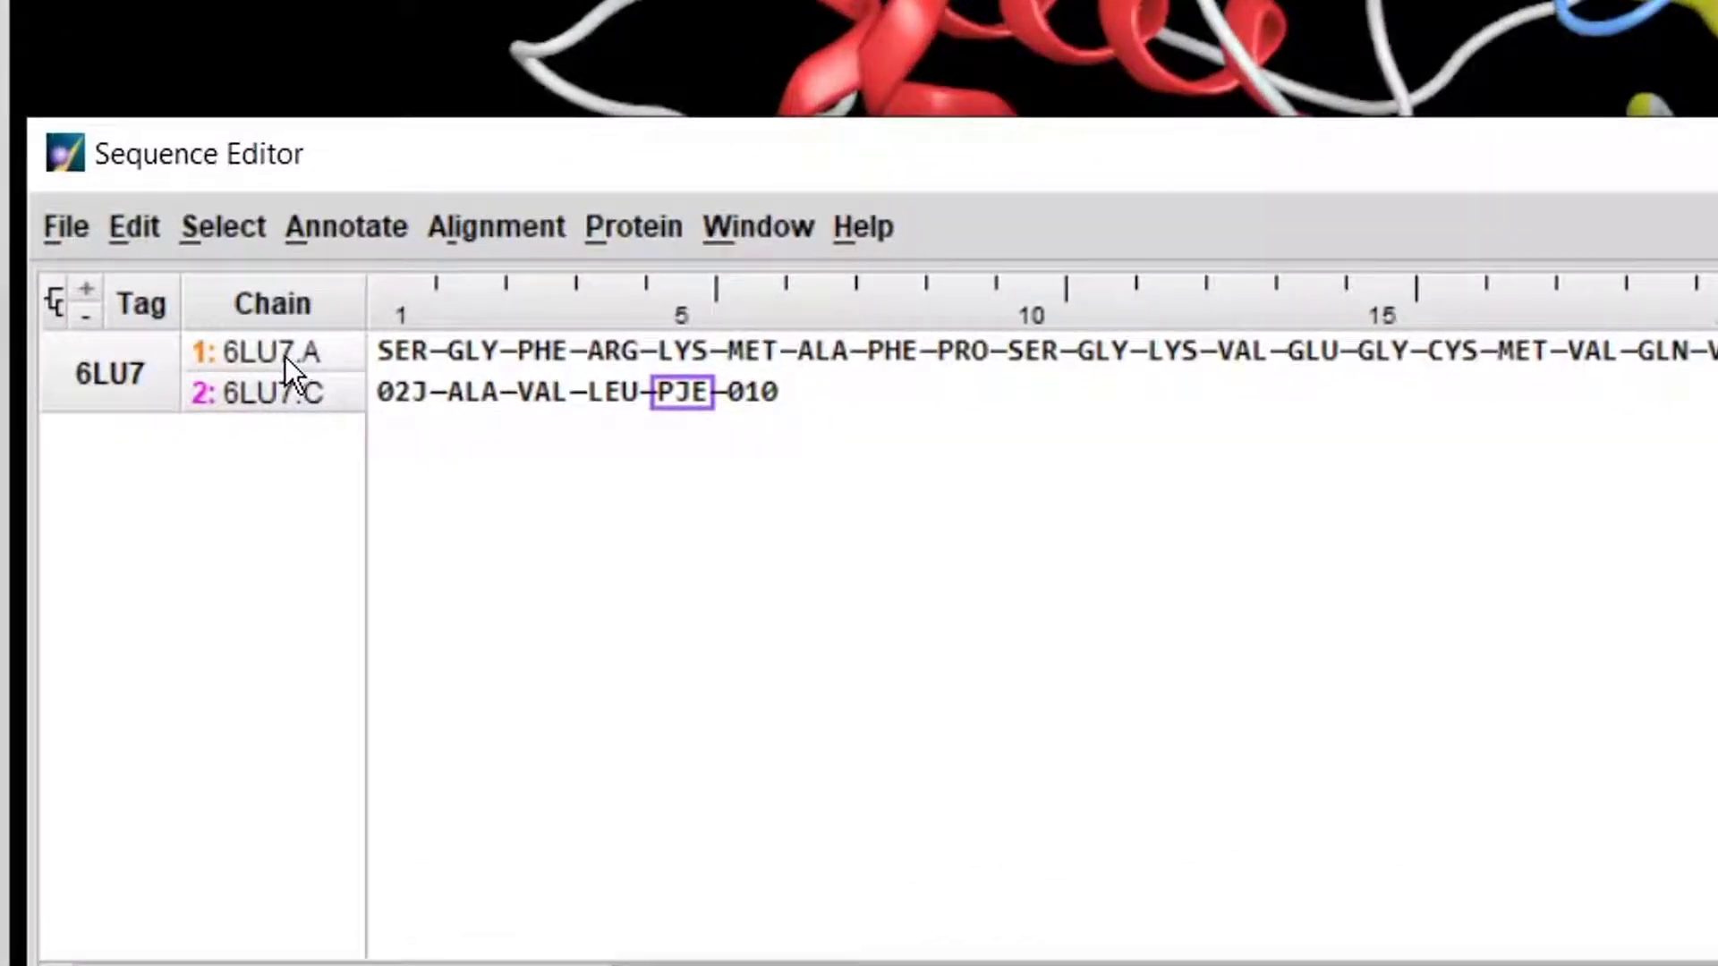
pyautogui.click(284, 357)
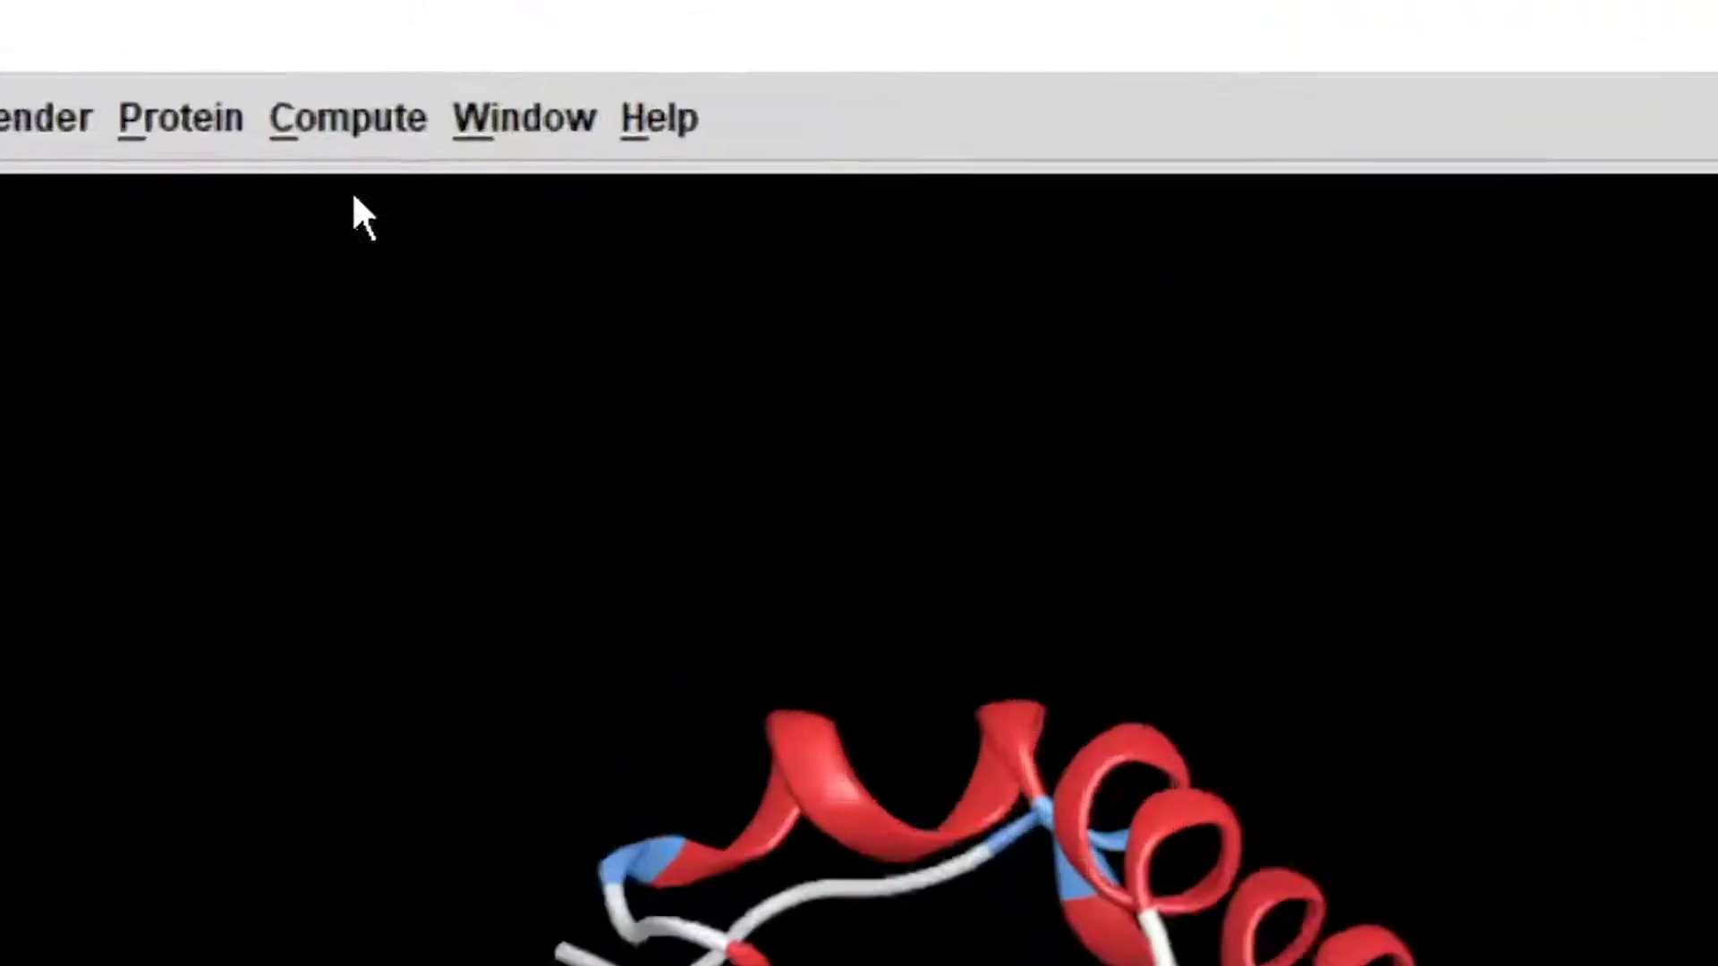
# Run Structure Preparation on Selected Chains only and correct all listed issues.
pyautogui.click(331, 124)
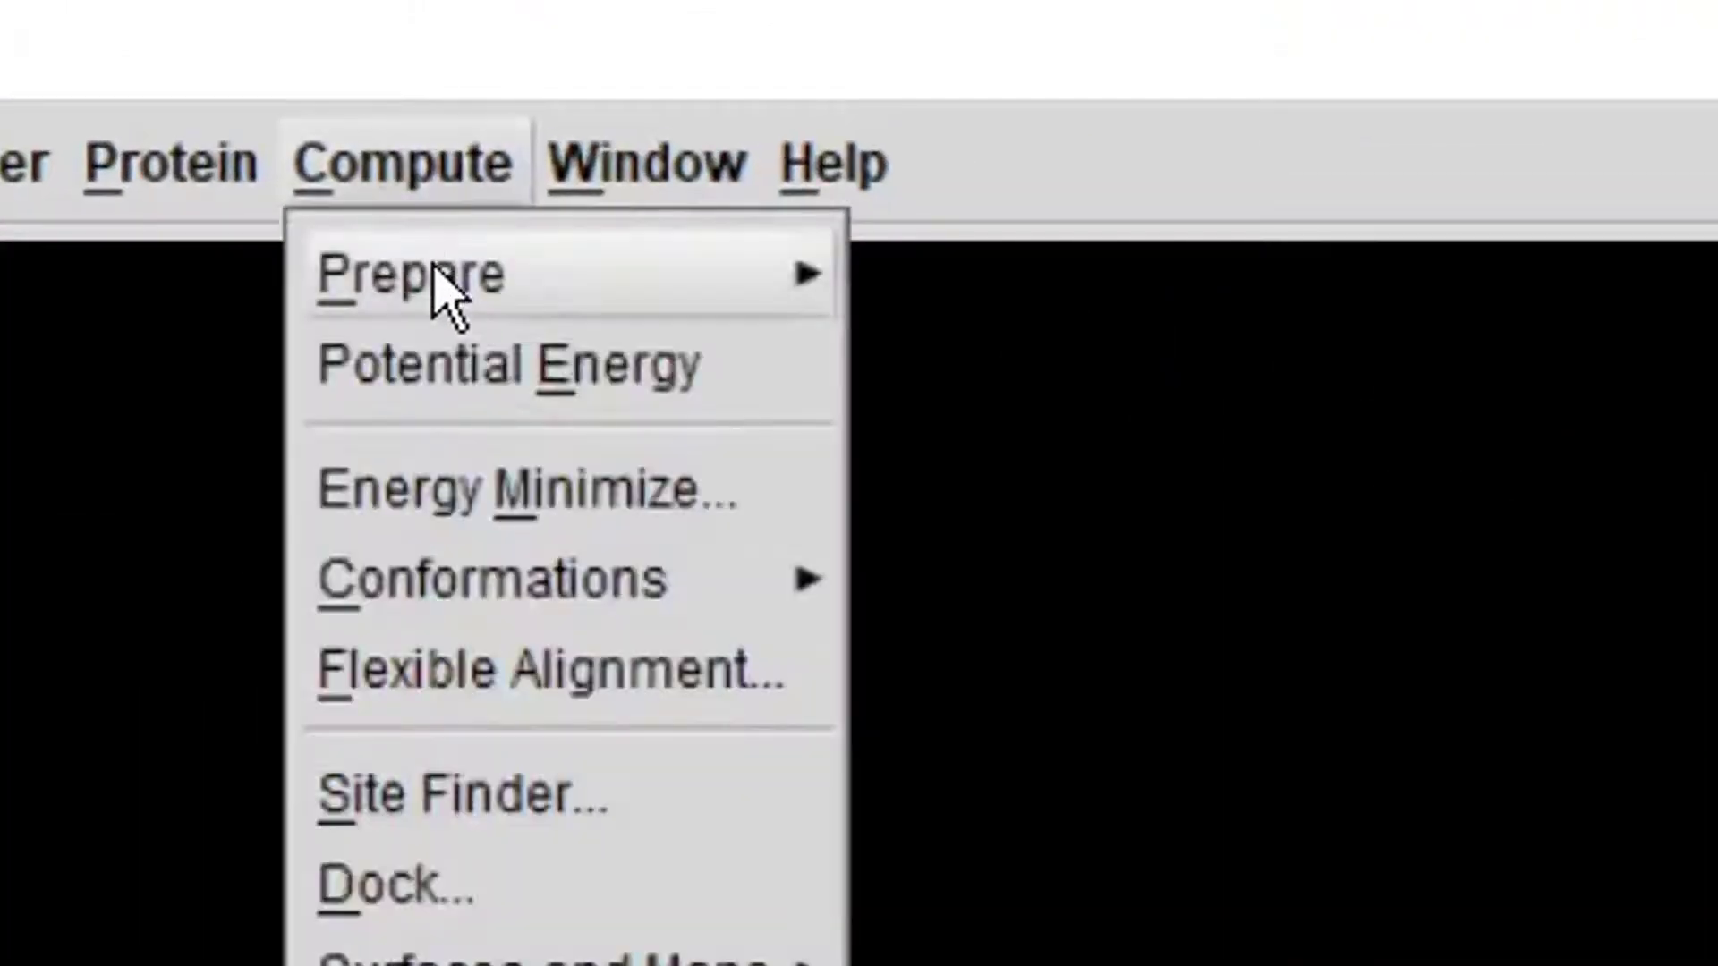
pyautogui.moveTo(375, 207)
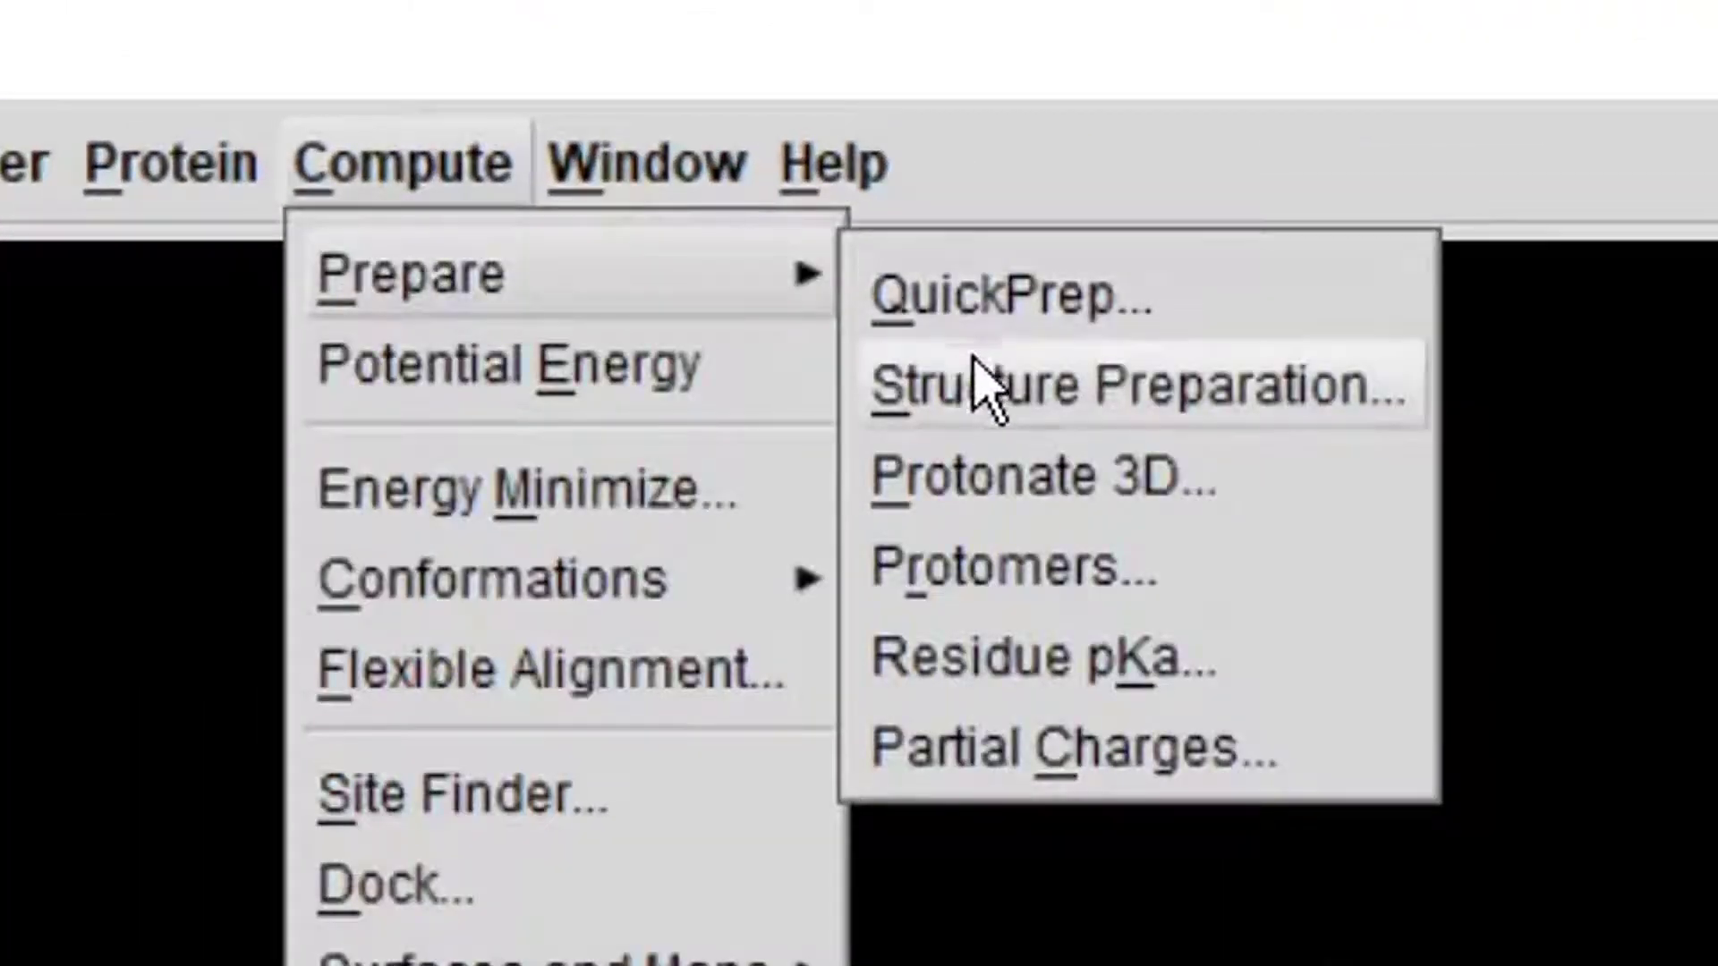
pyautogui.click(1099, 394)
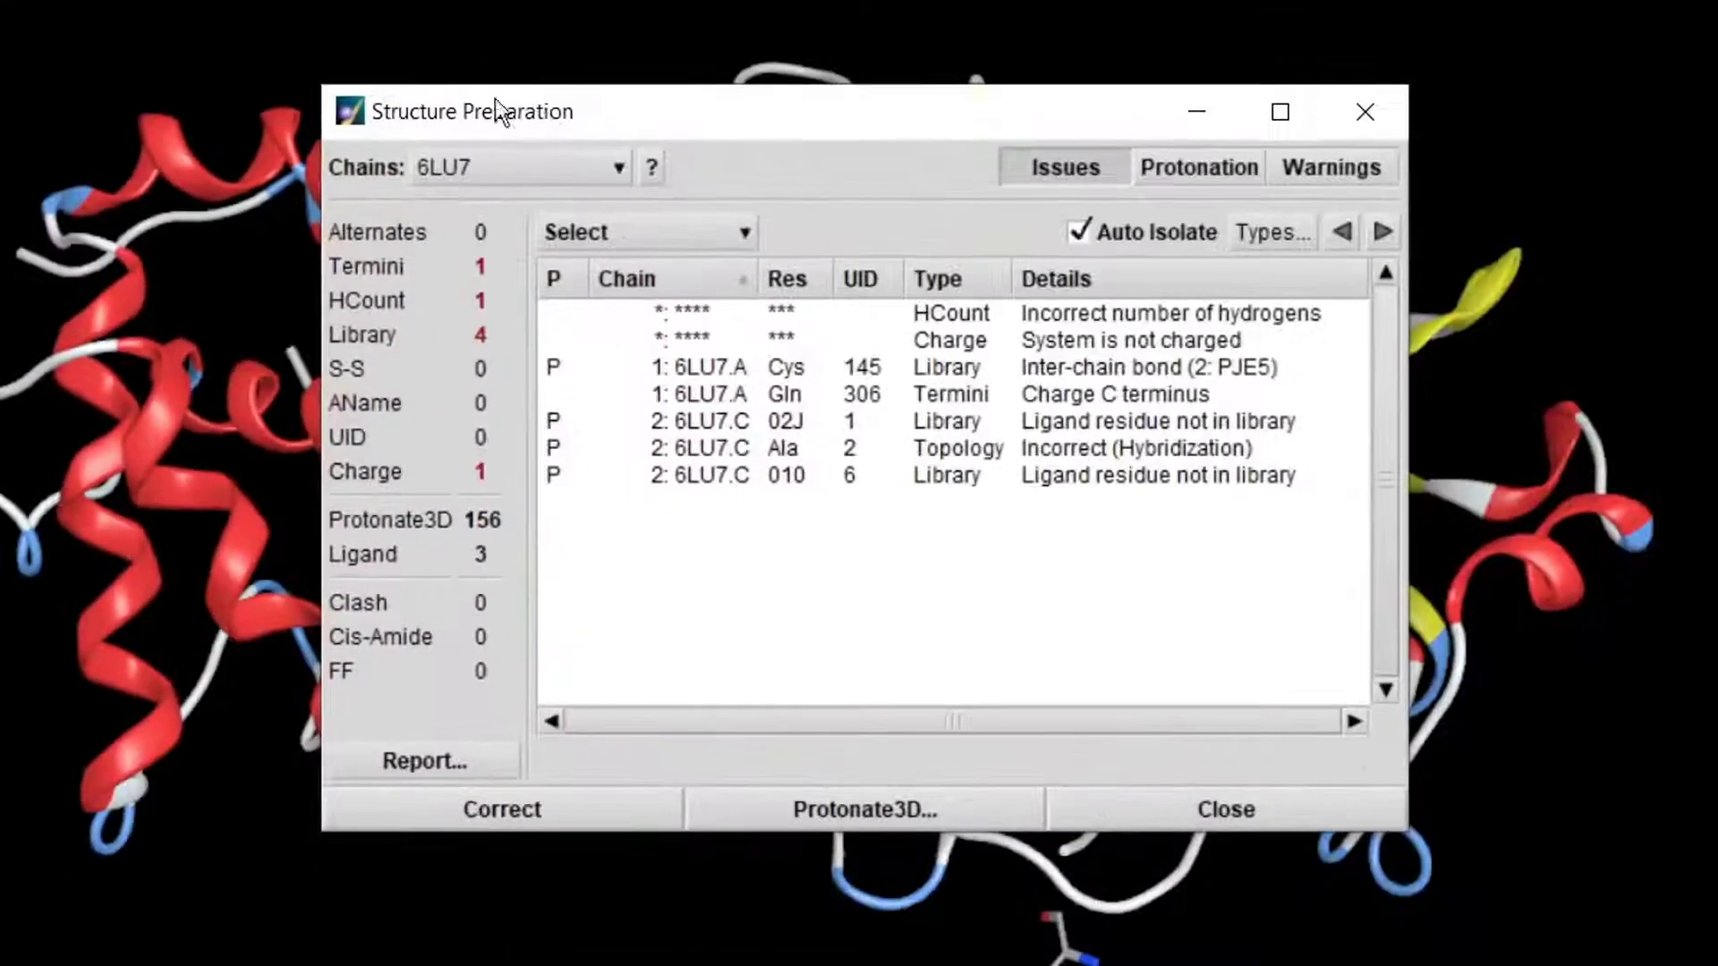
pyautogui.moveTo(549, 115); pyautogui.dragTo(329, 76)
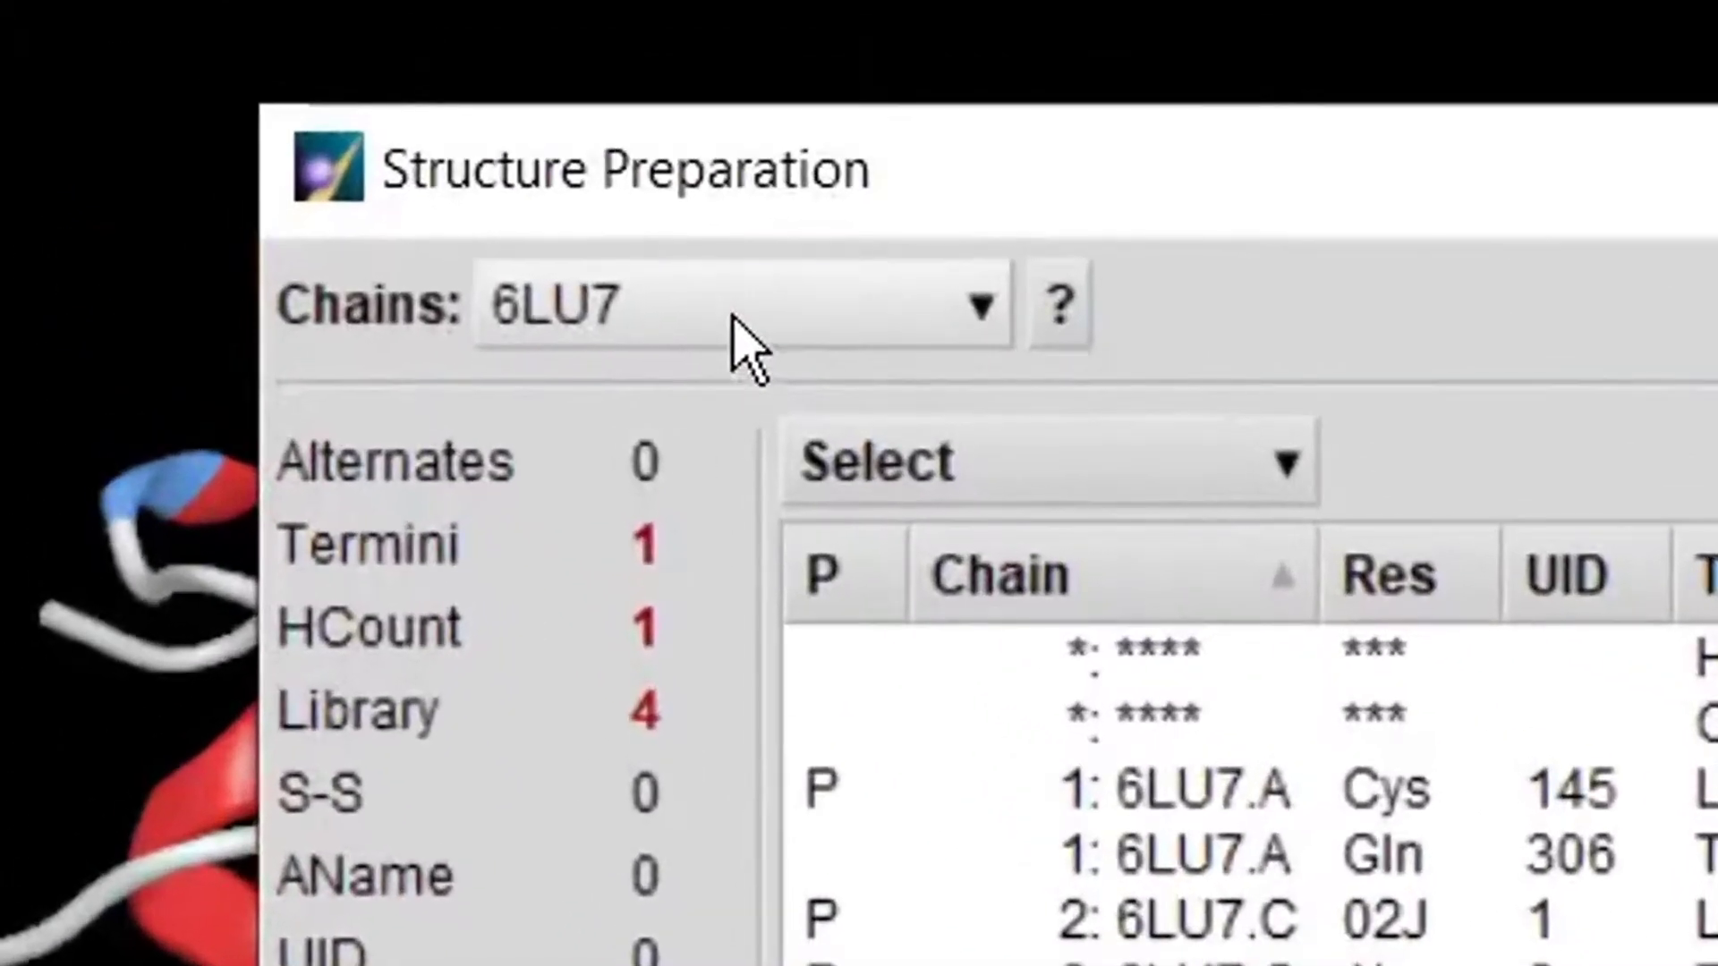
pyautogui.click(324, 139)
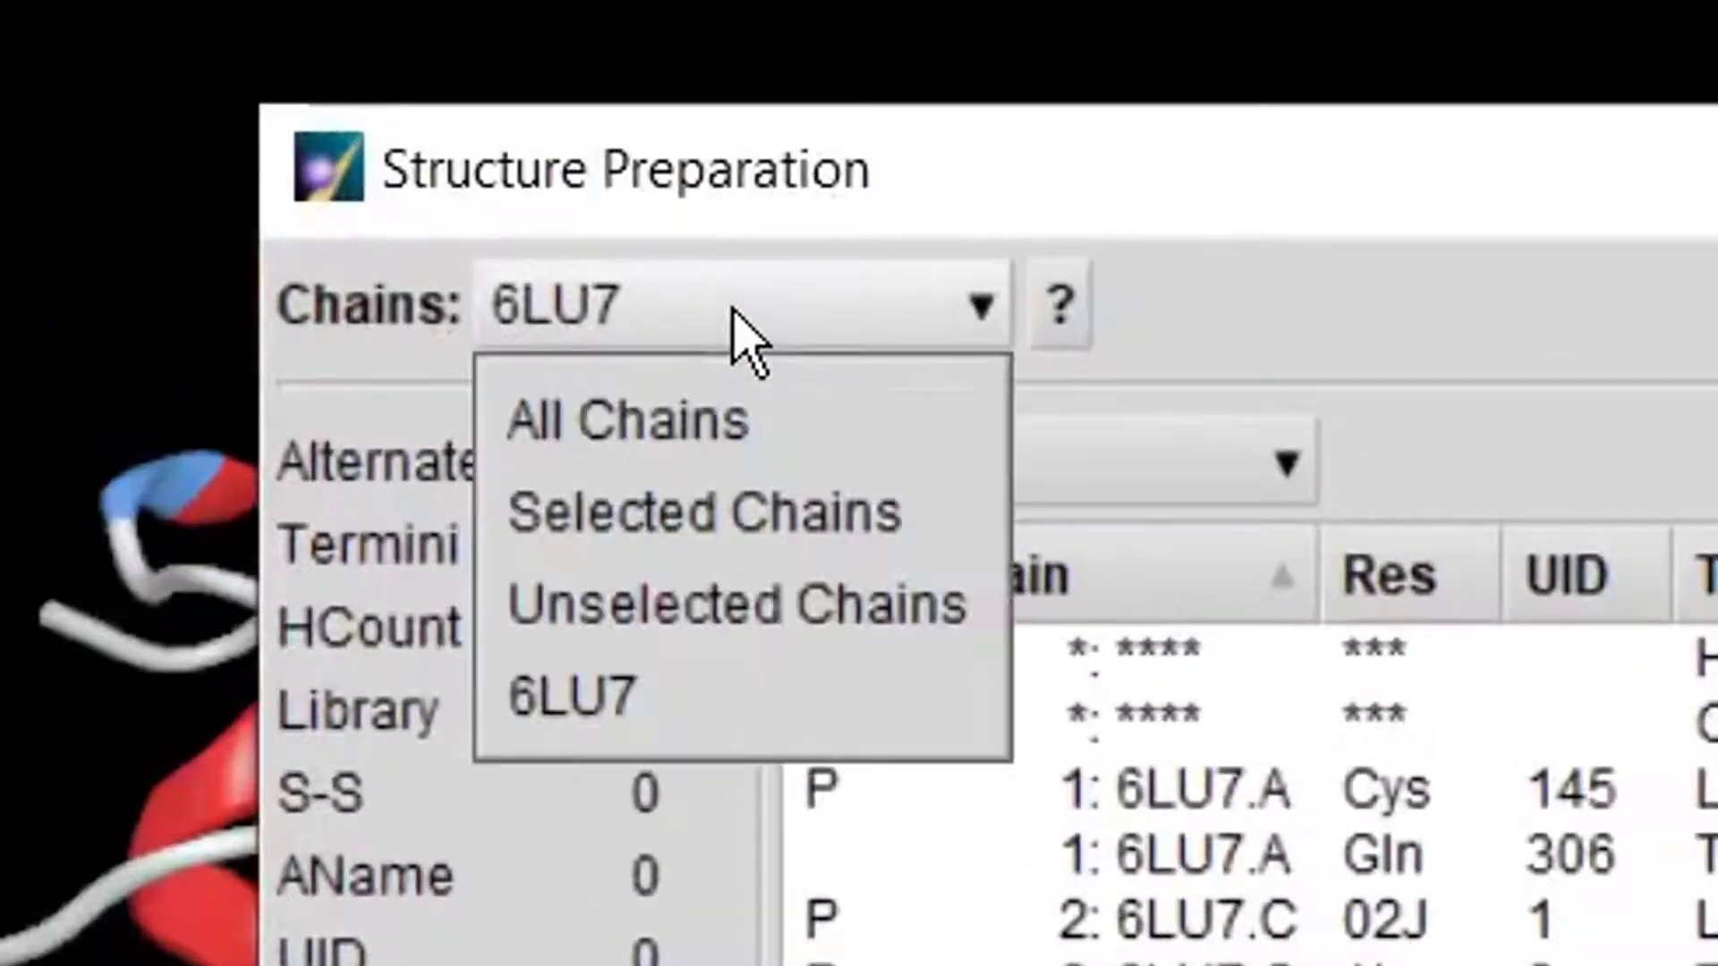
pyautogui.click(750, 535)
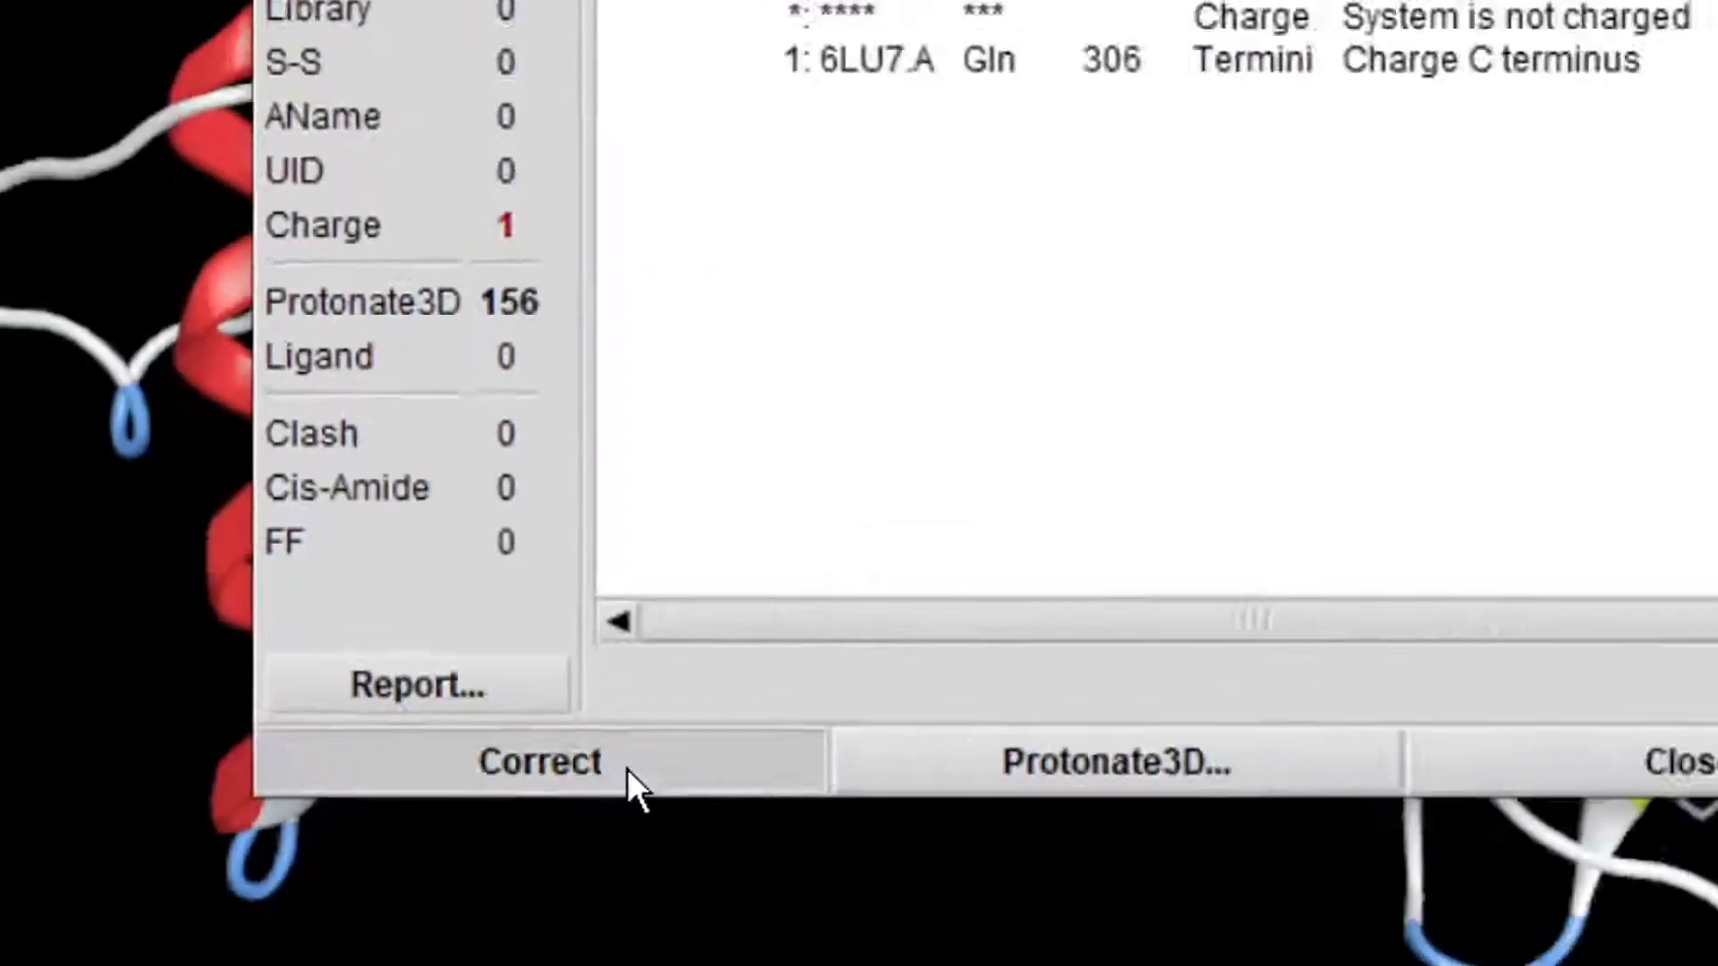
pyautogui.click(626, 770)
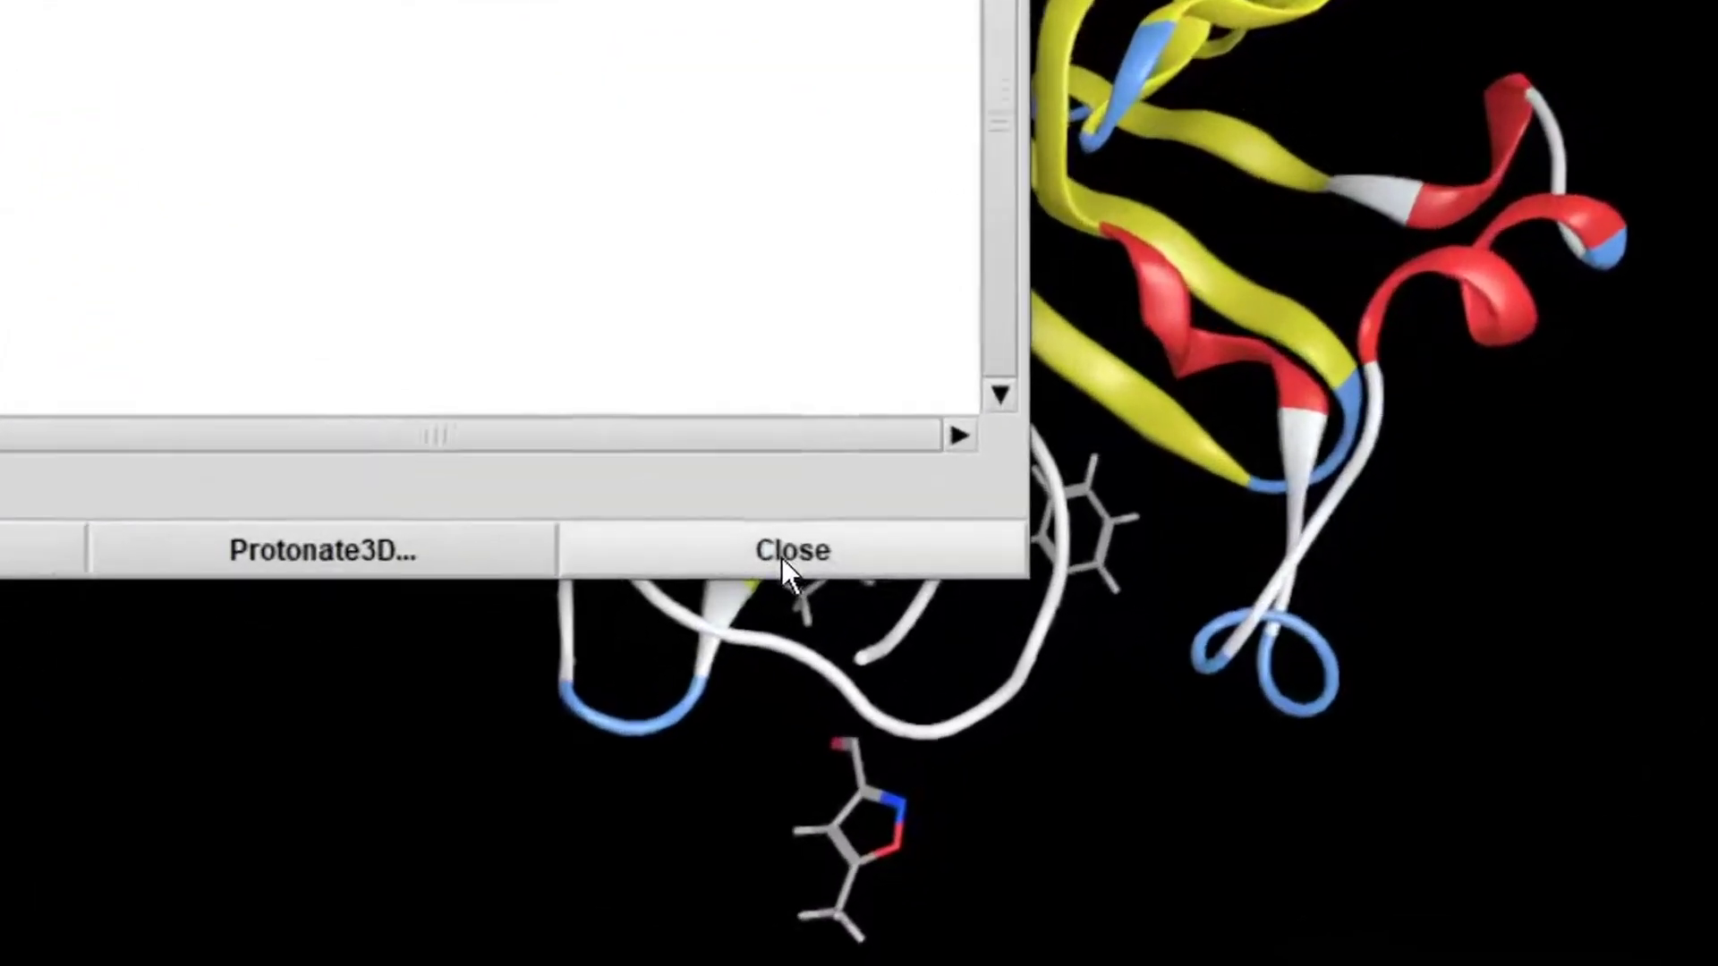
pyautogui.click(763, 550)
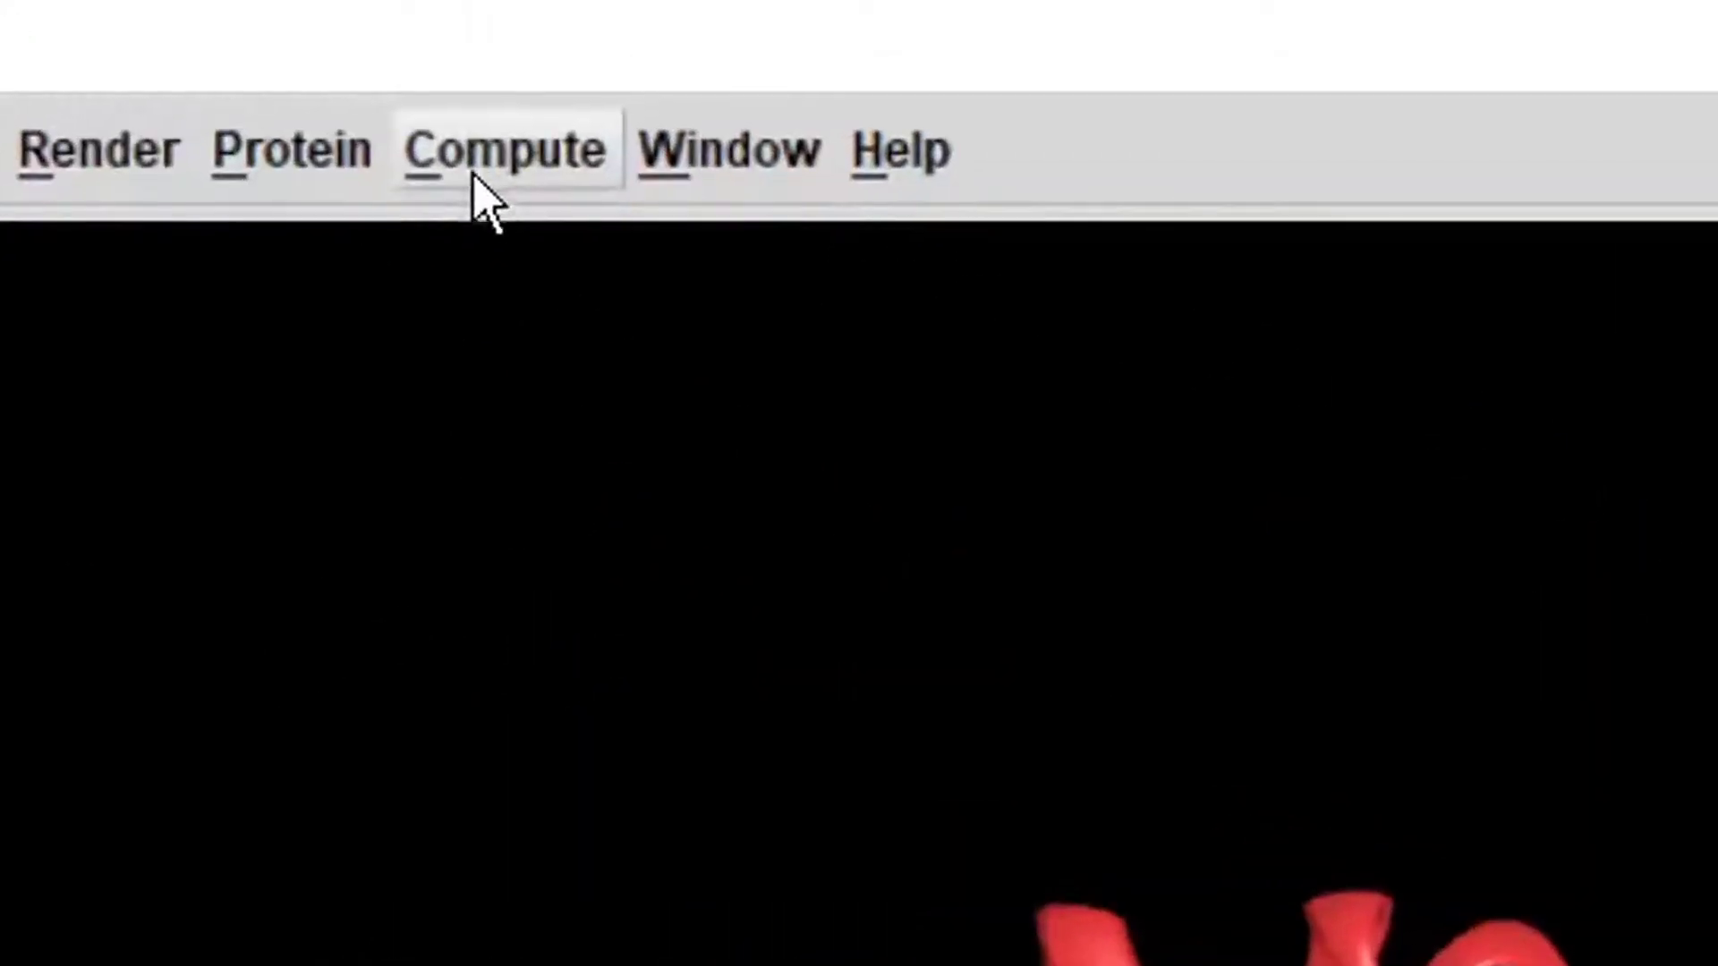
# Fix the missing partial charges from the Energy Minimize forcefield settings.
pyautogui.click(249, 48)
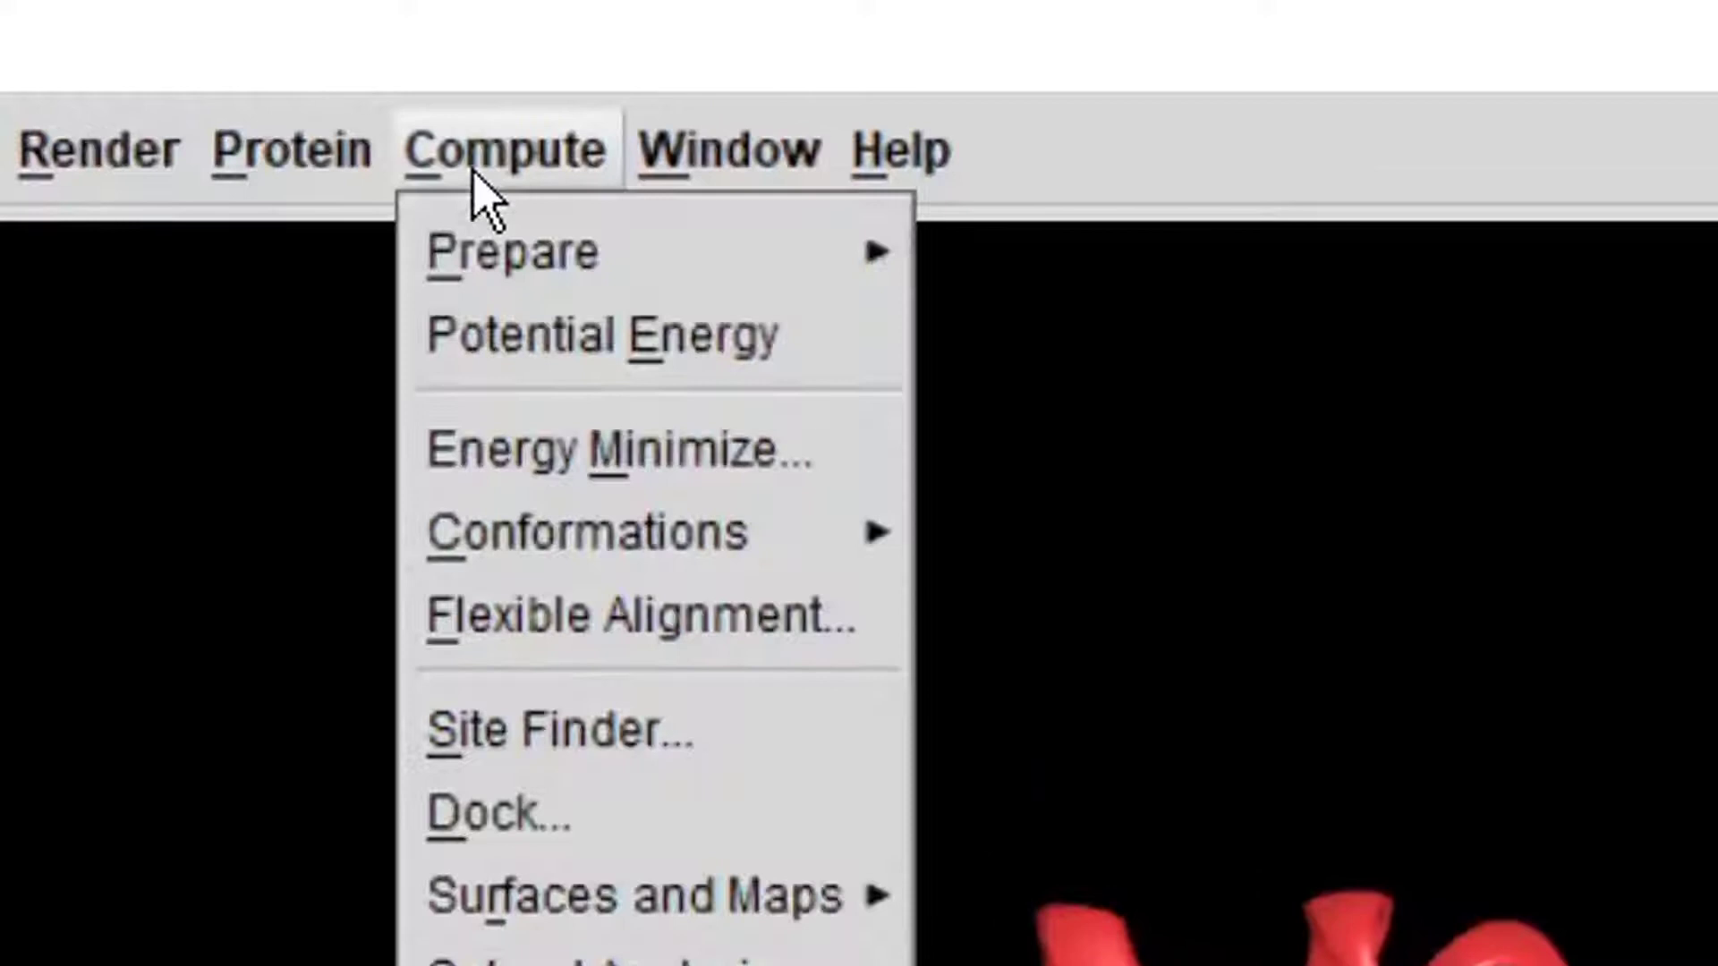
pyautogui.click(608, 450)
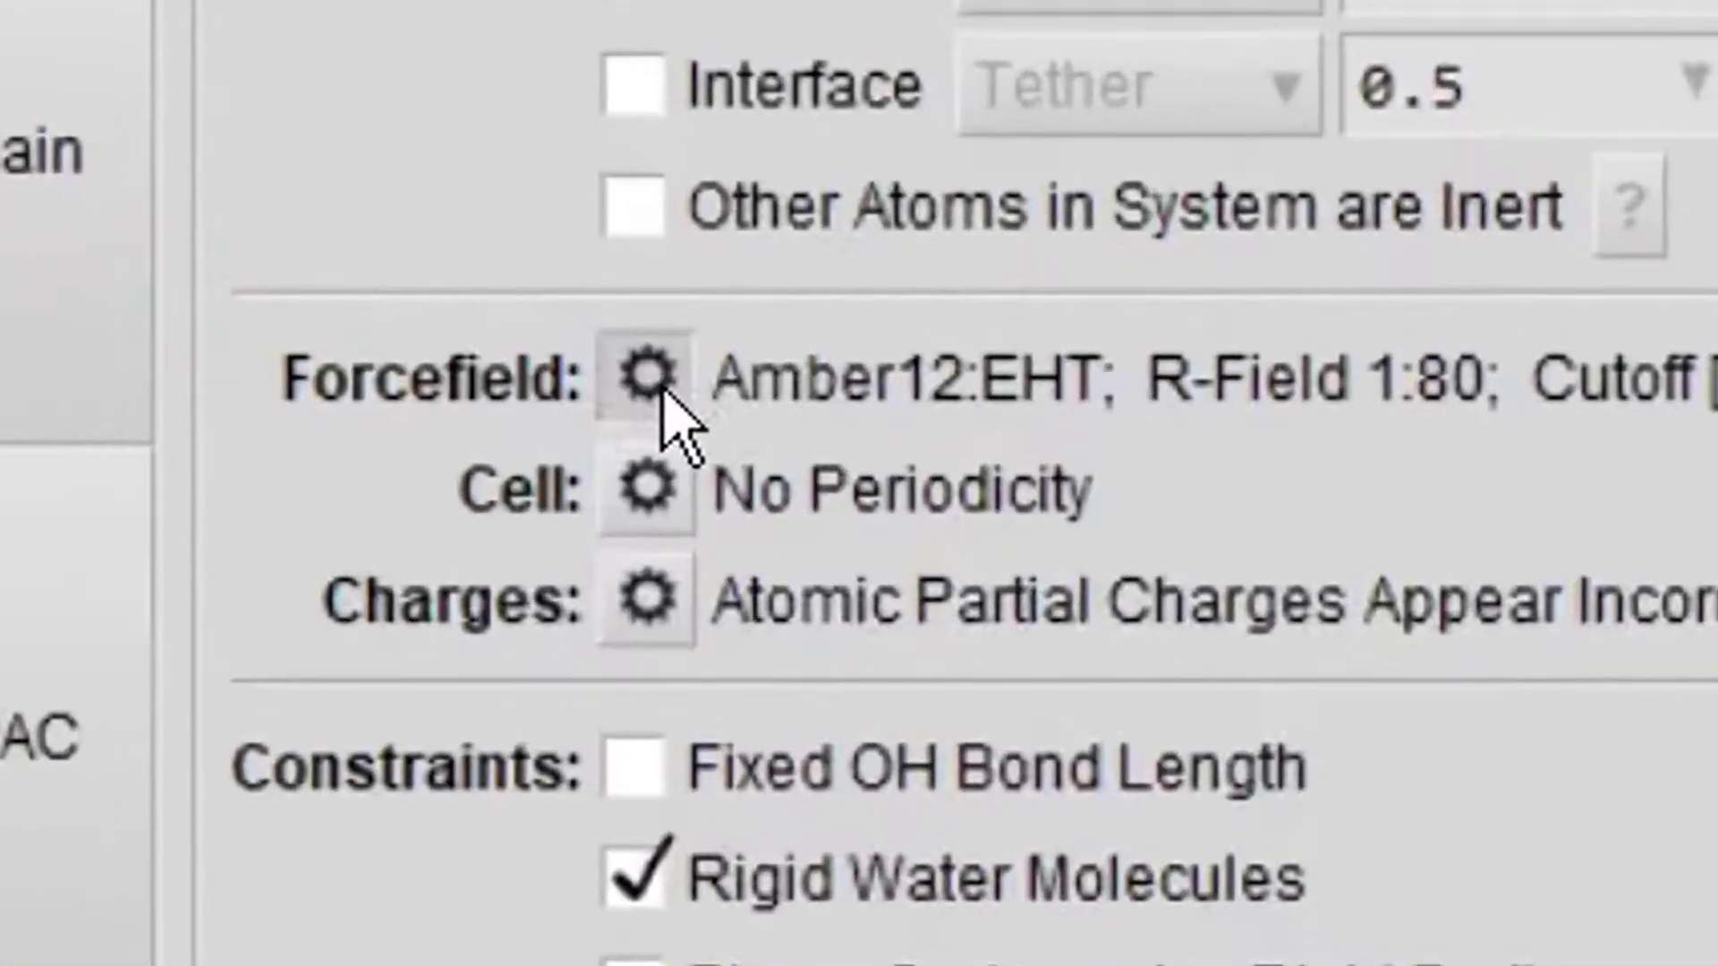
pyautogui.click(450, 441)
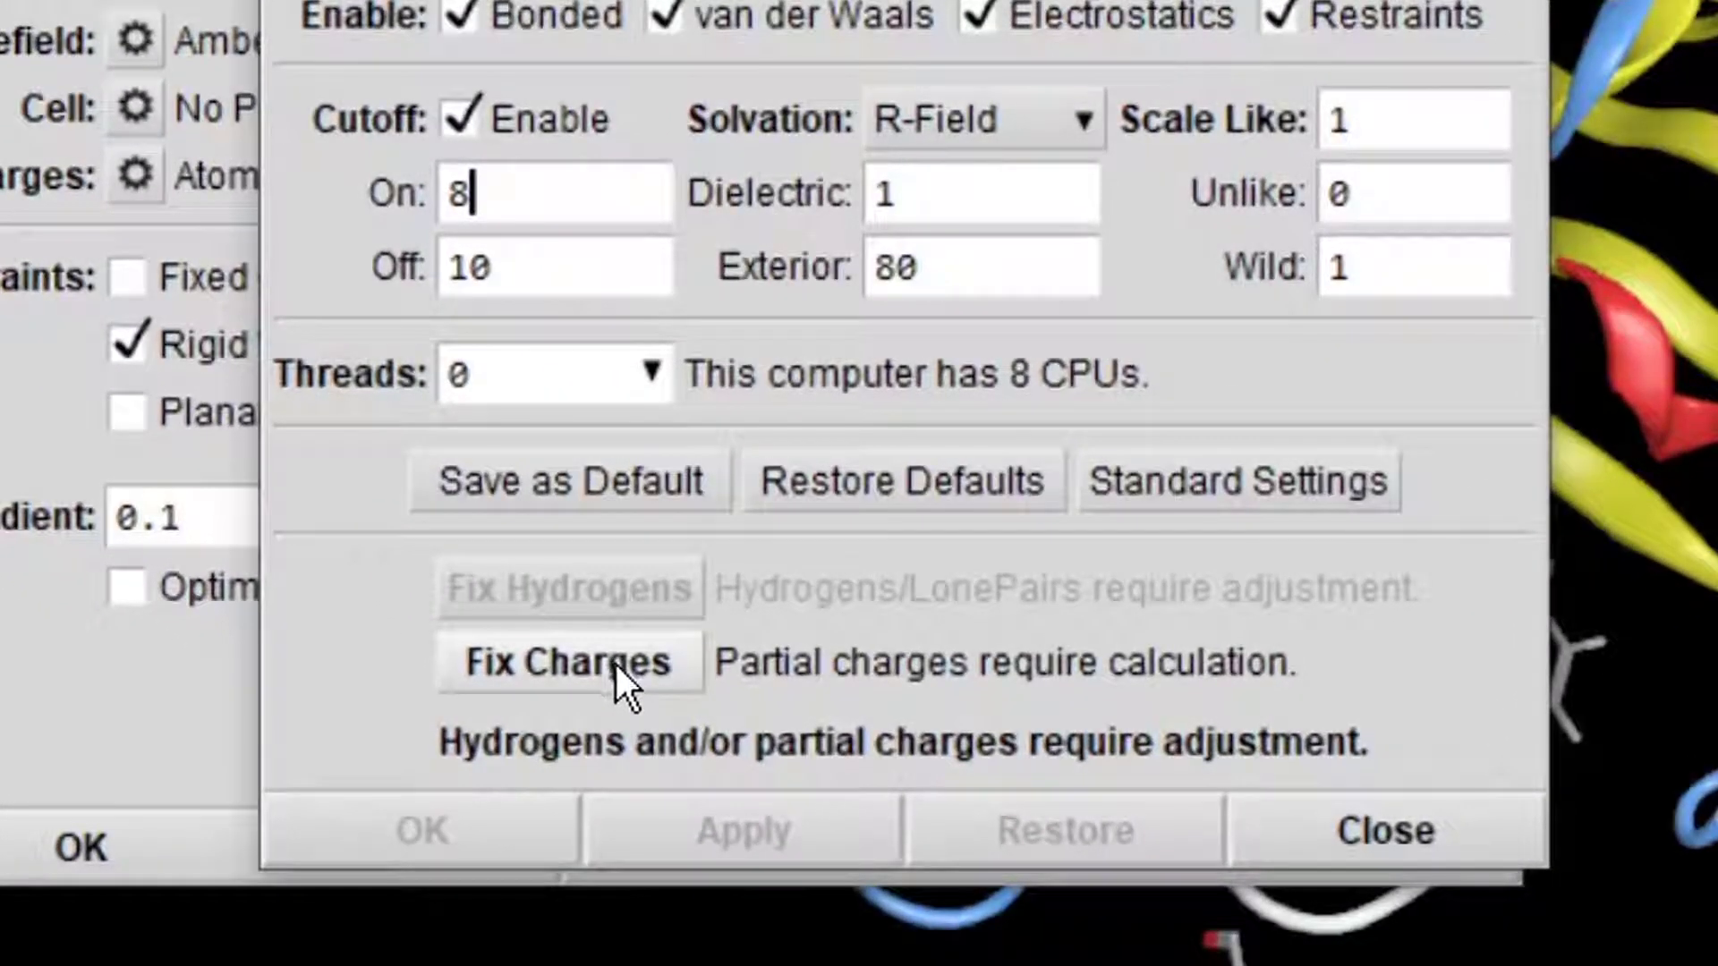
pyautogui.click(626, 694)
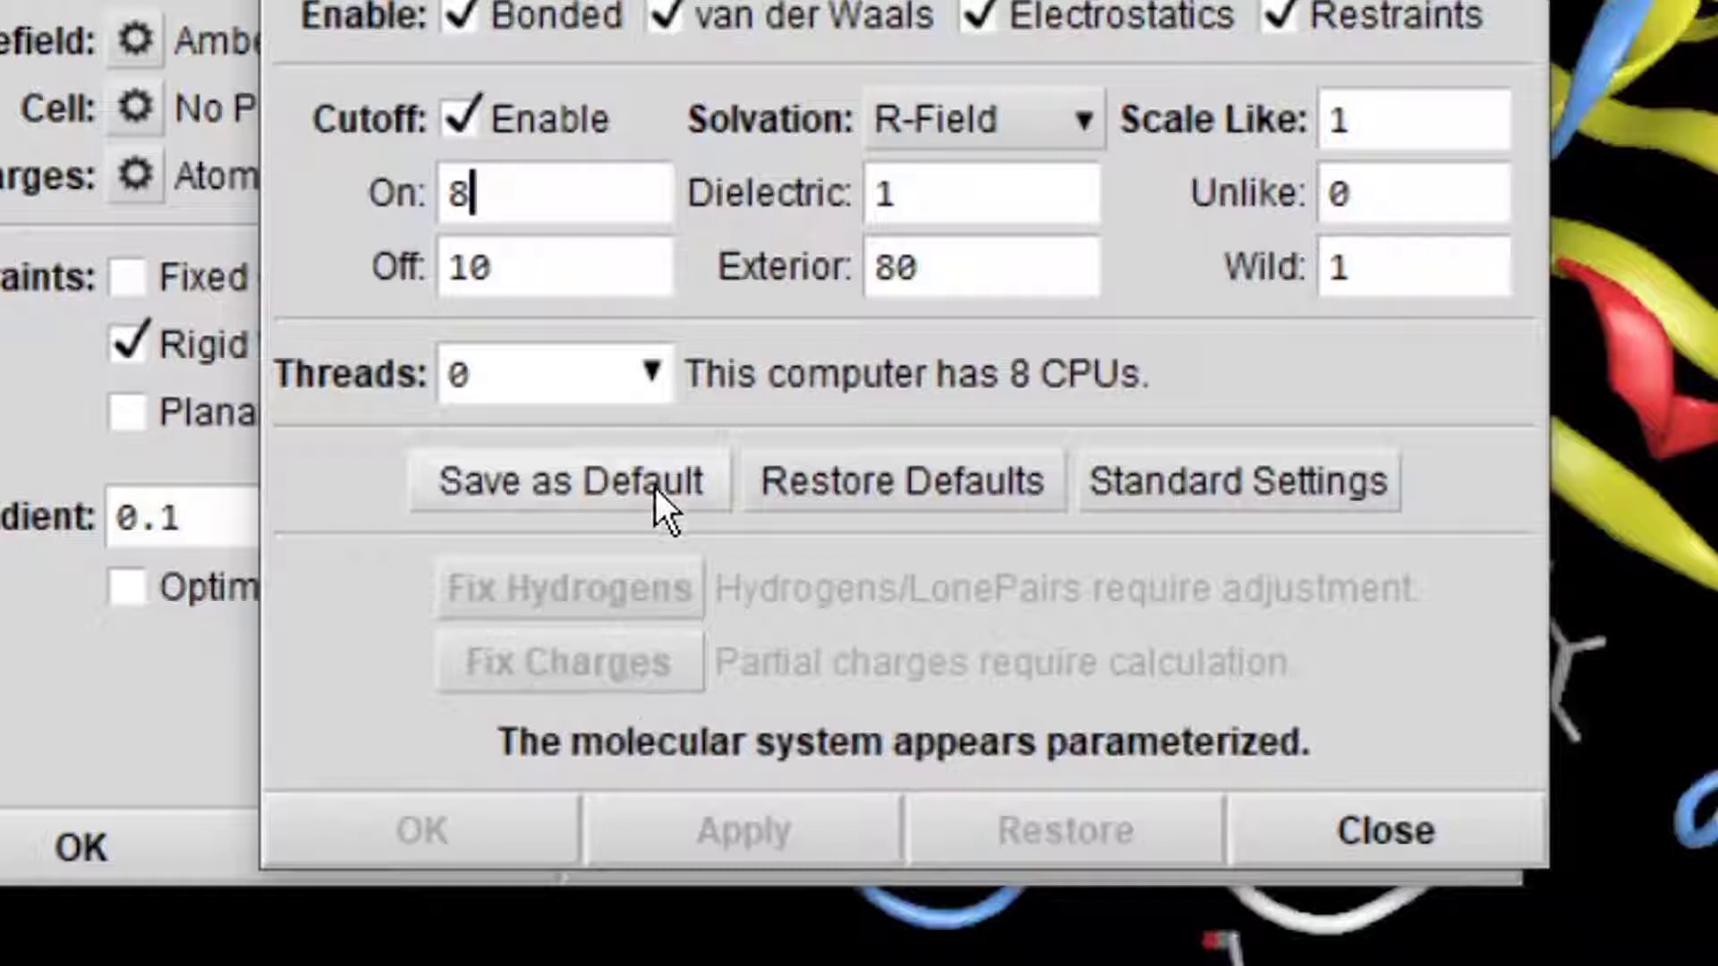
# Set the Amber12:EHT forcefield thread count to 8 and apply it.
pyautogui.click(652, 374)
pyautogui.click(462, 376)
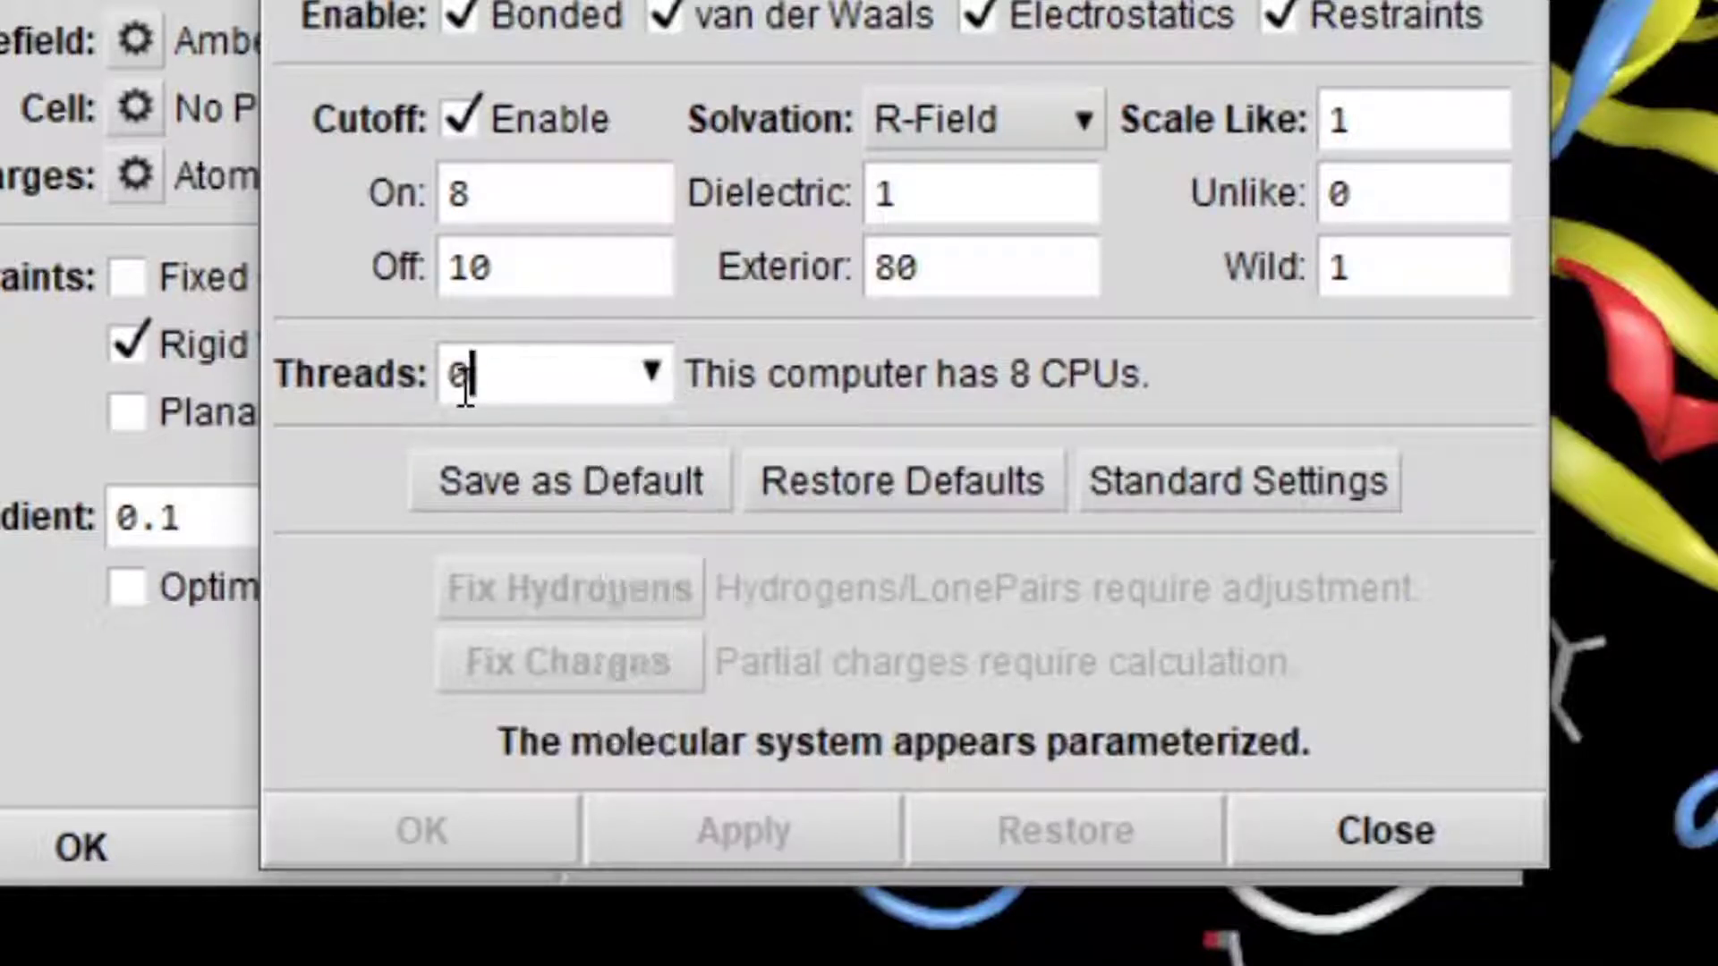
pyautogui.press('BackSpace')
pyautogui.write('8')
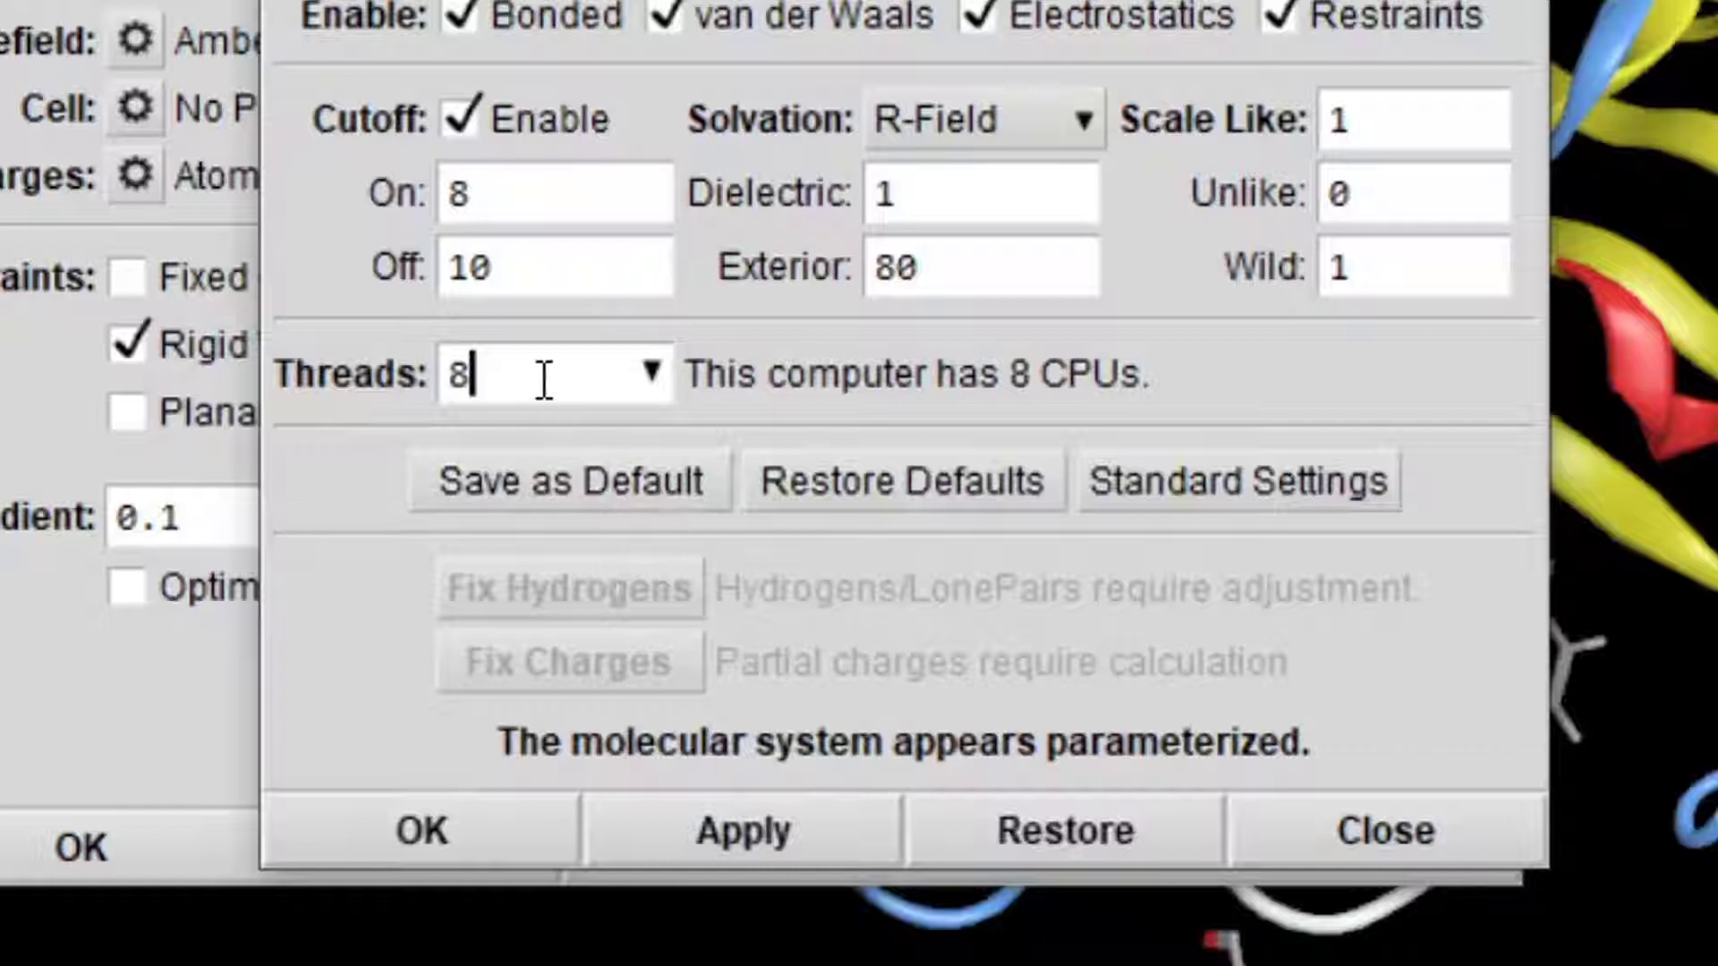
pyautogui.click(741, 832)
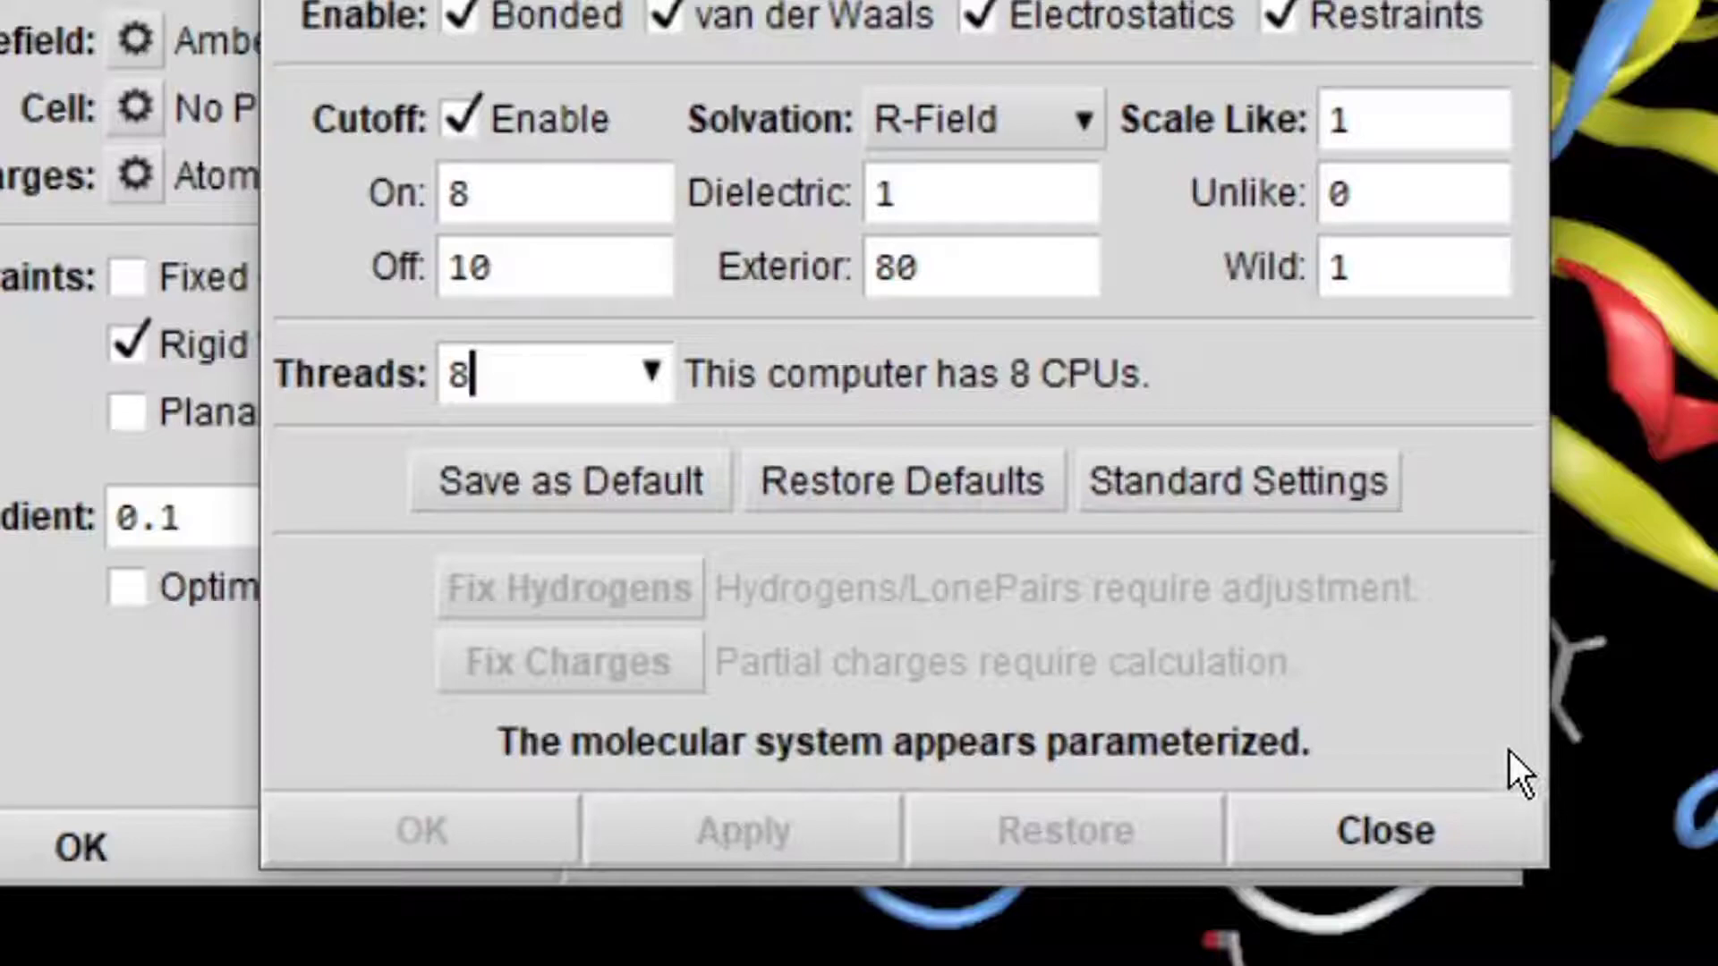
pyautogui.click(1404, 830)
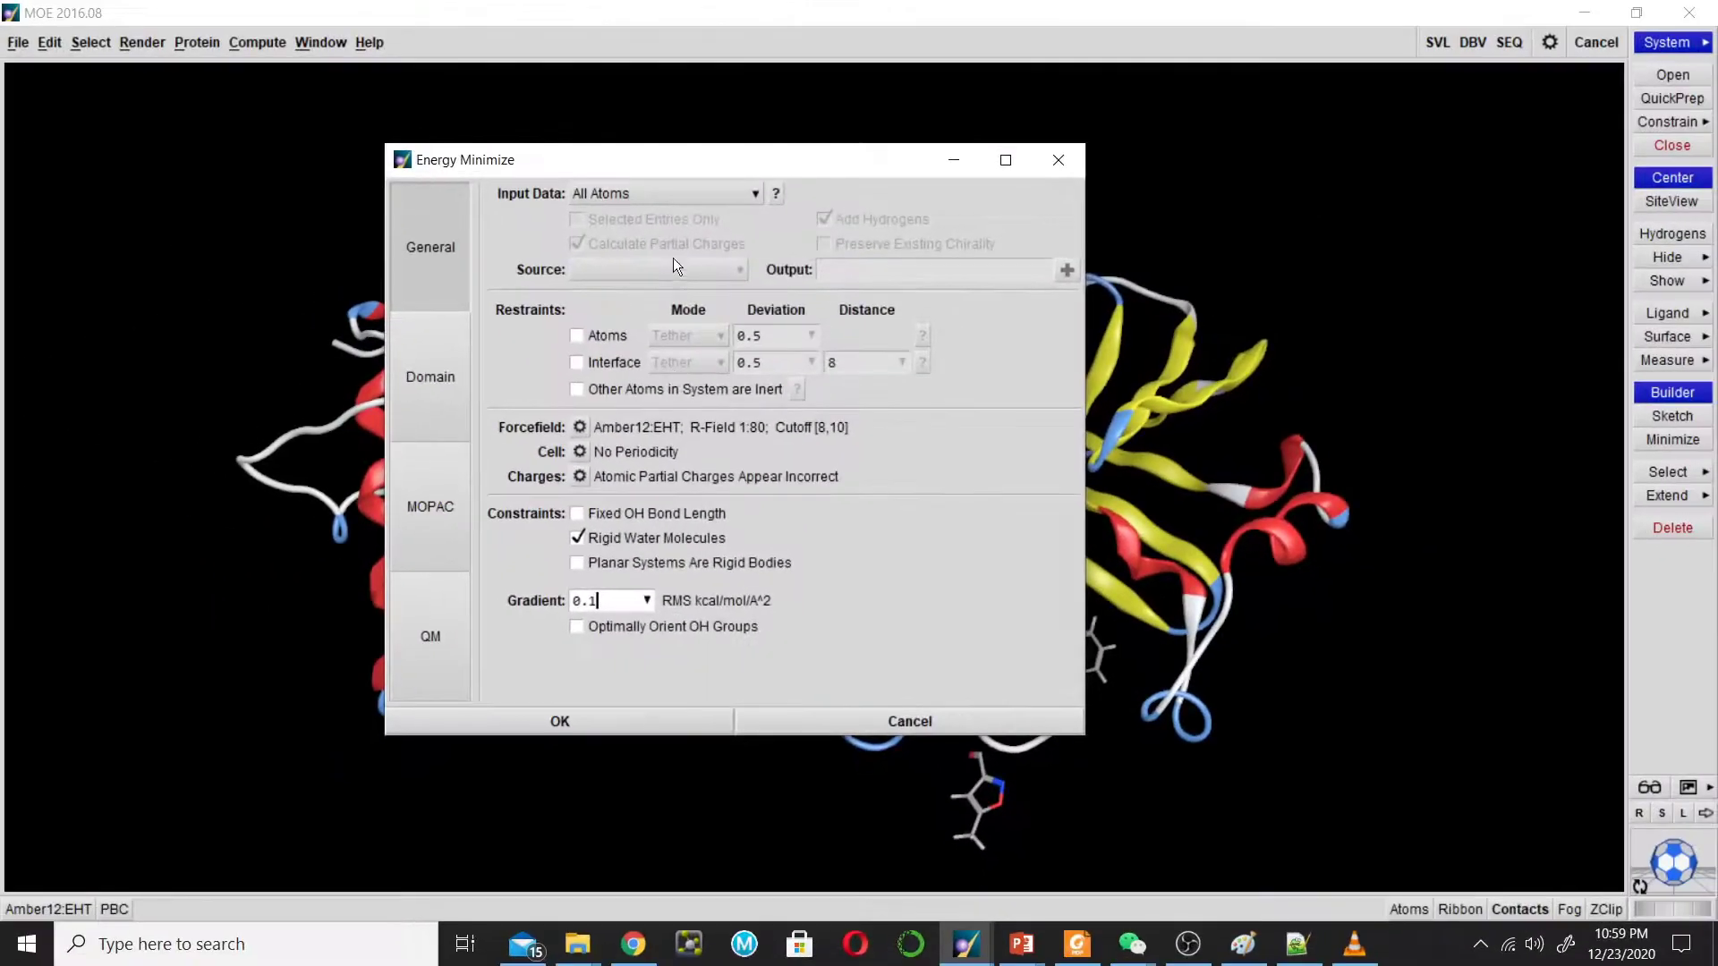
# Reposition the Energy Minimize dialog, keeping Amber12:EHT with an RMS gradient of 0.1.
pyautogui.moveTo(680, 174); pyautogui.dragTo(789, 148)
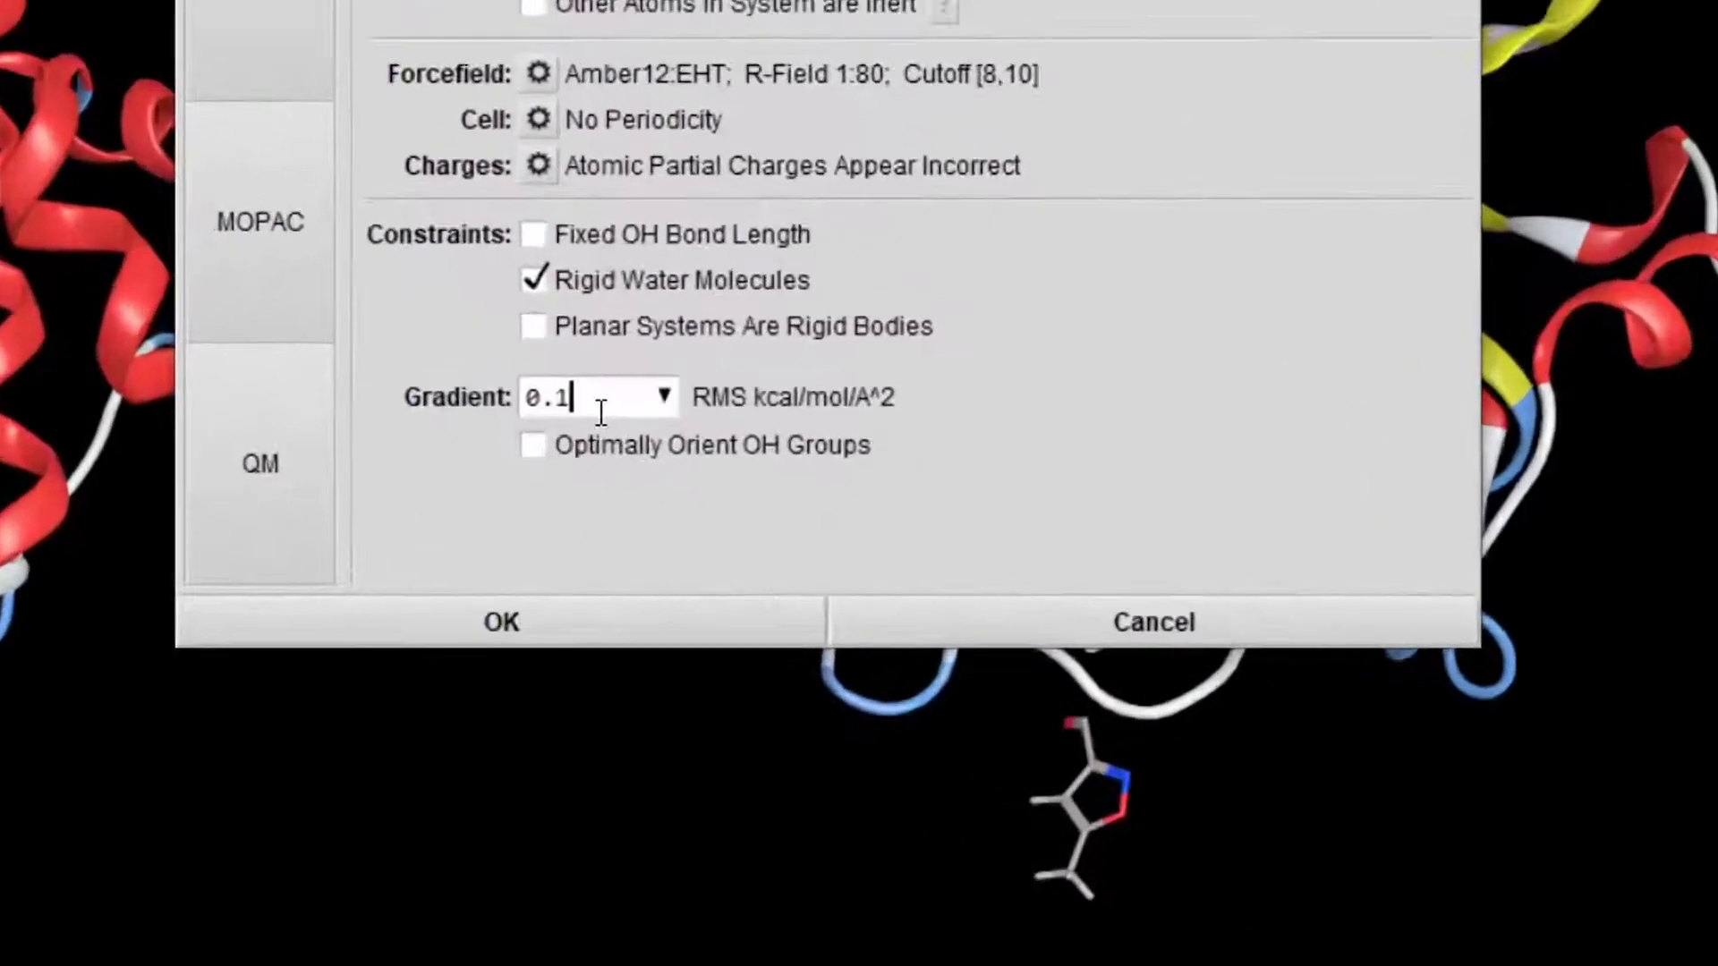
pyautogui.moveTo(581, 382)
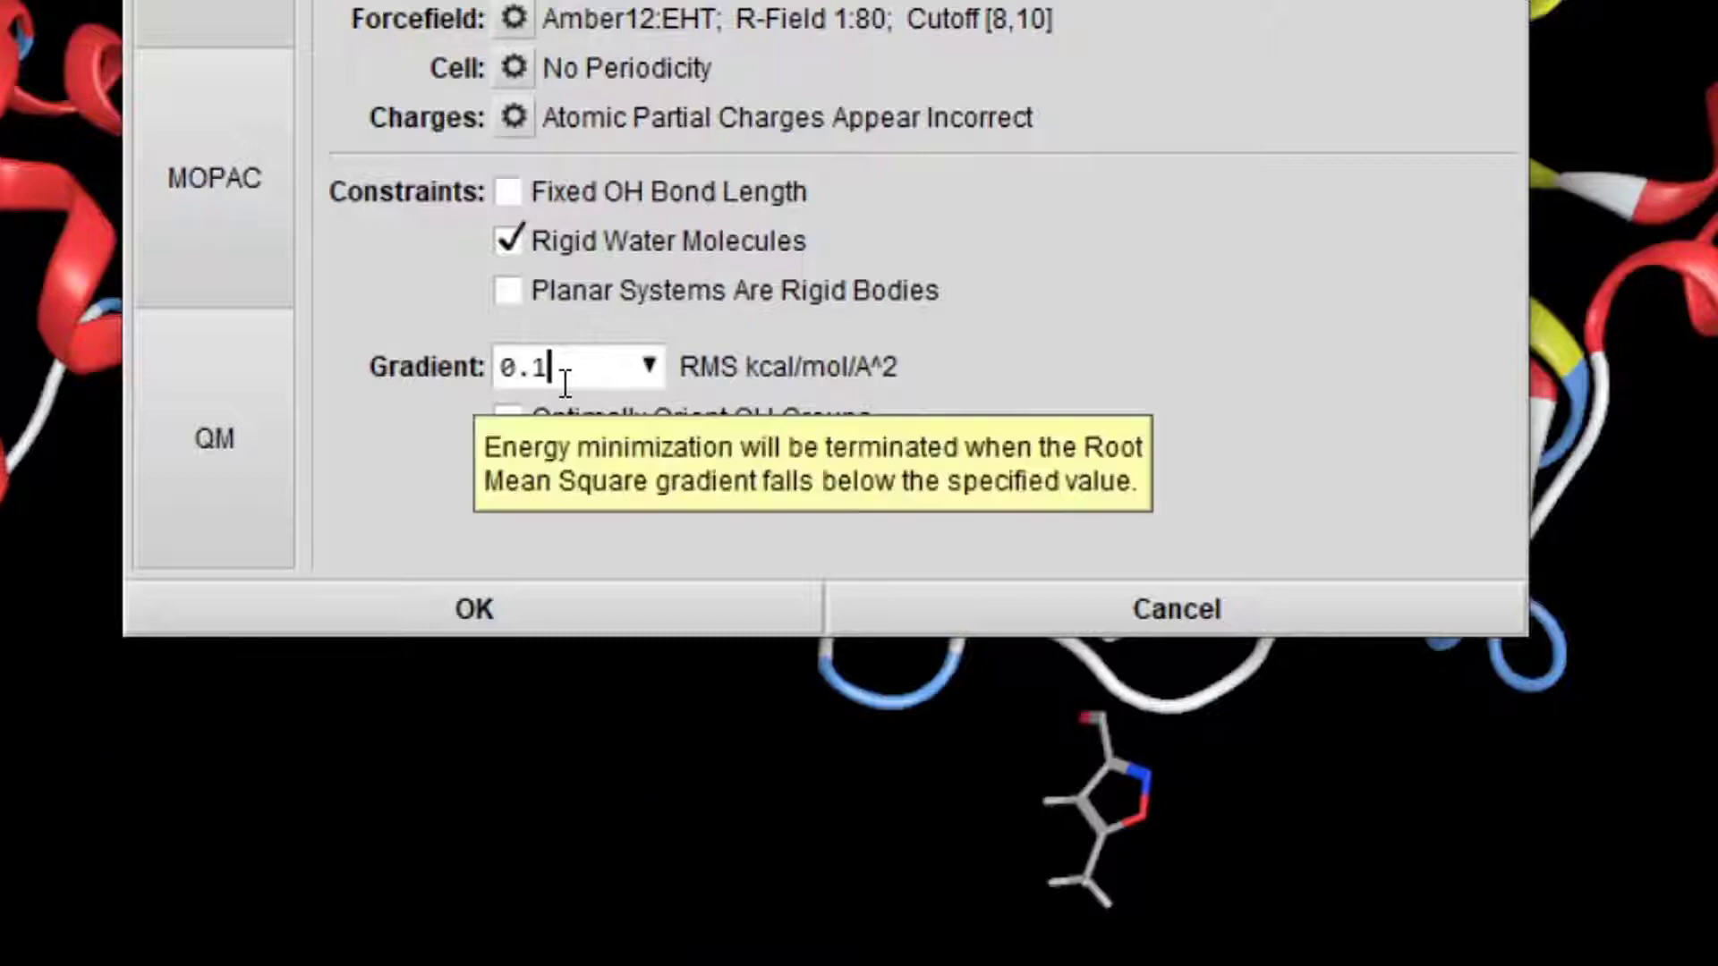
# Run the Amber12:EHT energy minimization on the protease–inhibitor complex to a 0.1 gradient.
pyautogui.click(569, 607)
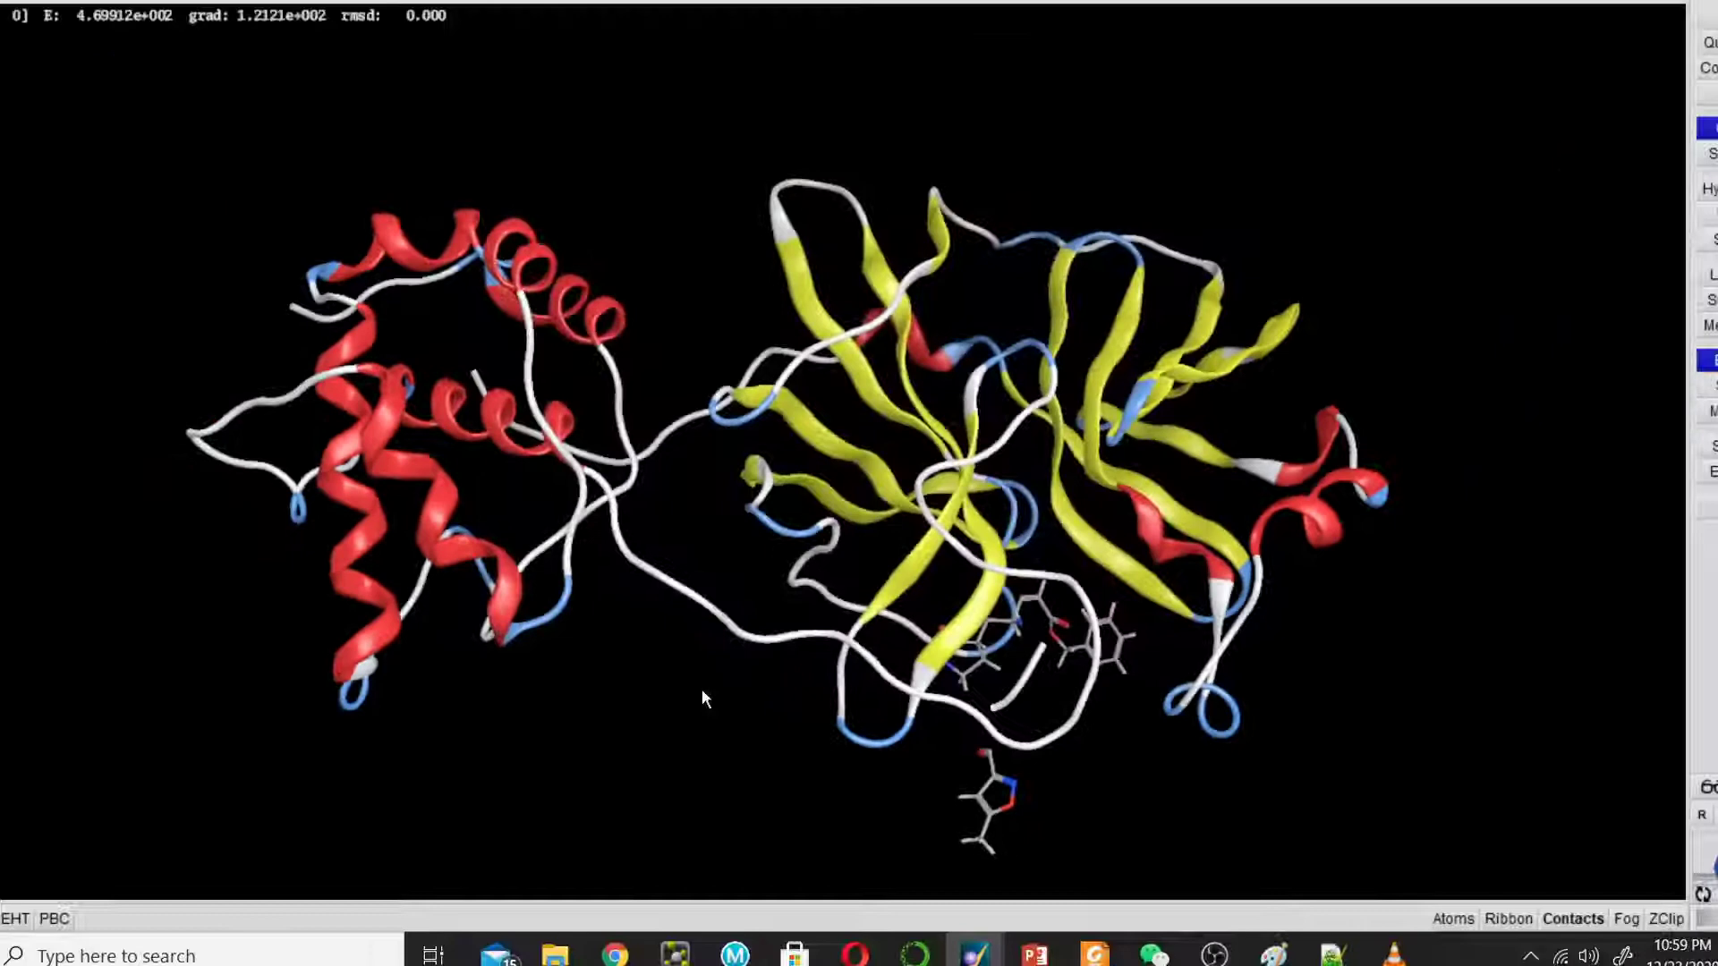